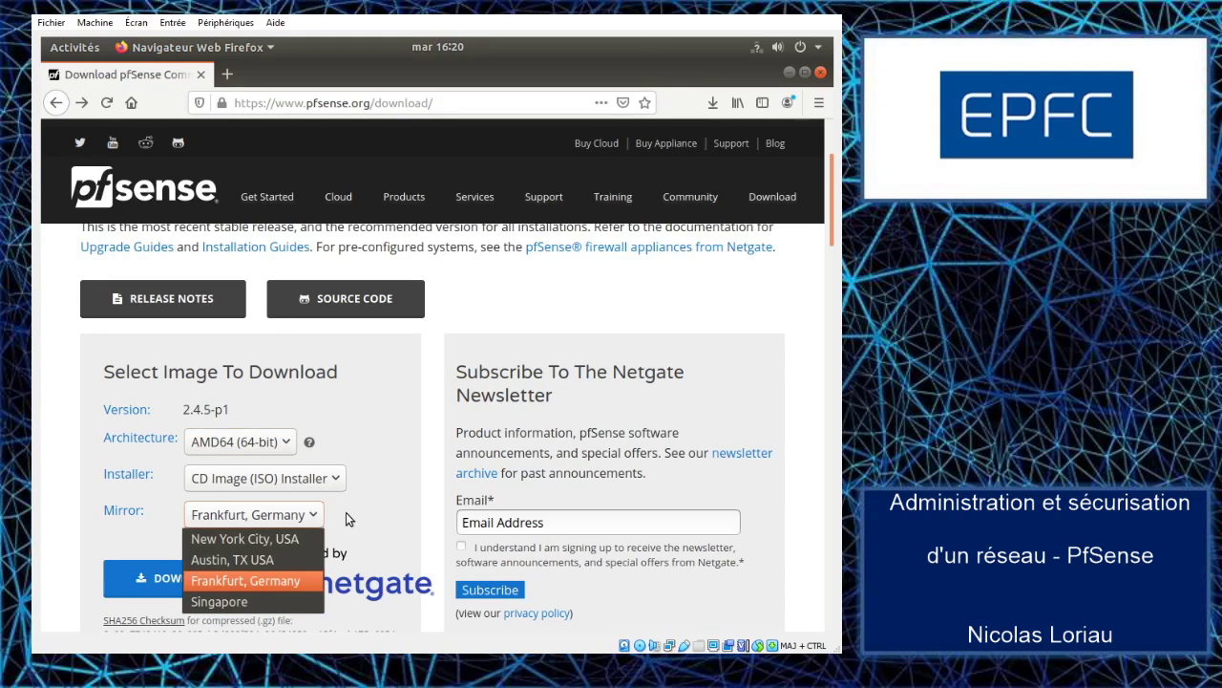
Keep the Frankfurt, Germany mirror, then close the pfSense download page and switch to Files in the Téléchargements folder.
left_click(346, 512)
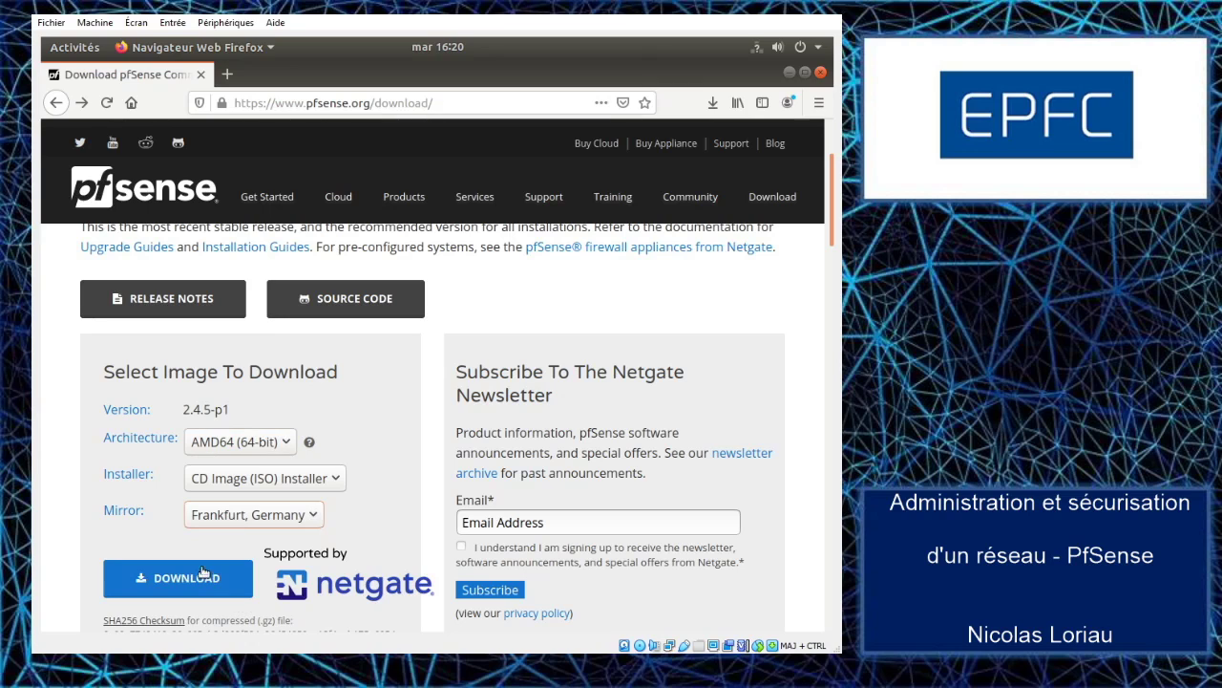
left_click(820, 74)
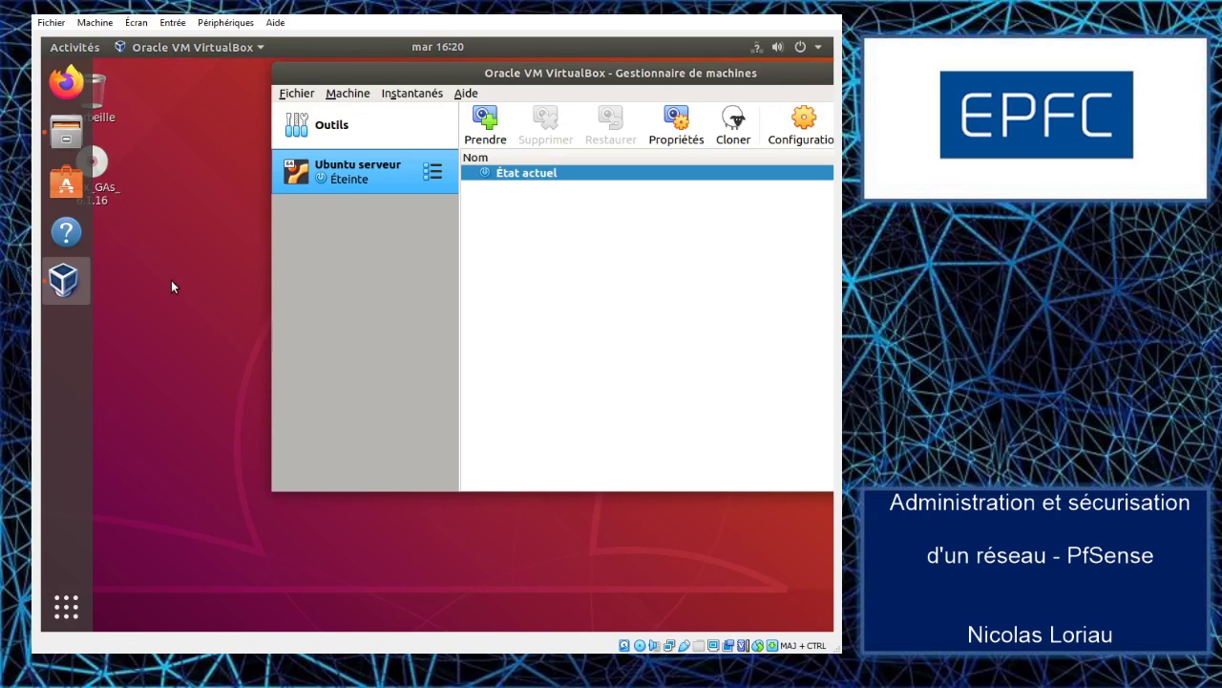
left_click(66, 134)
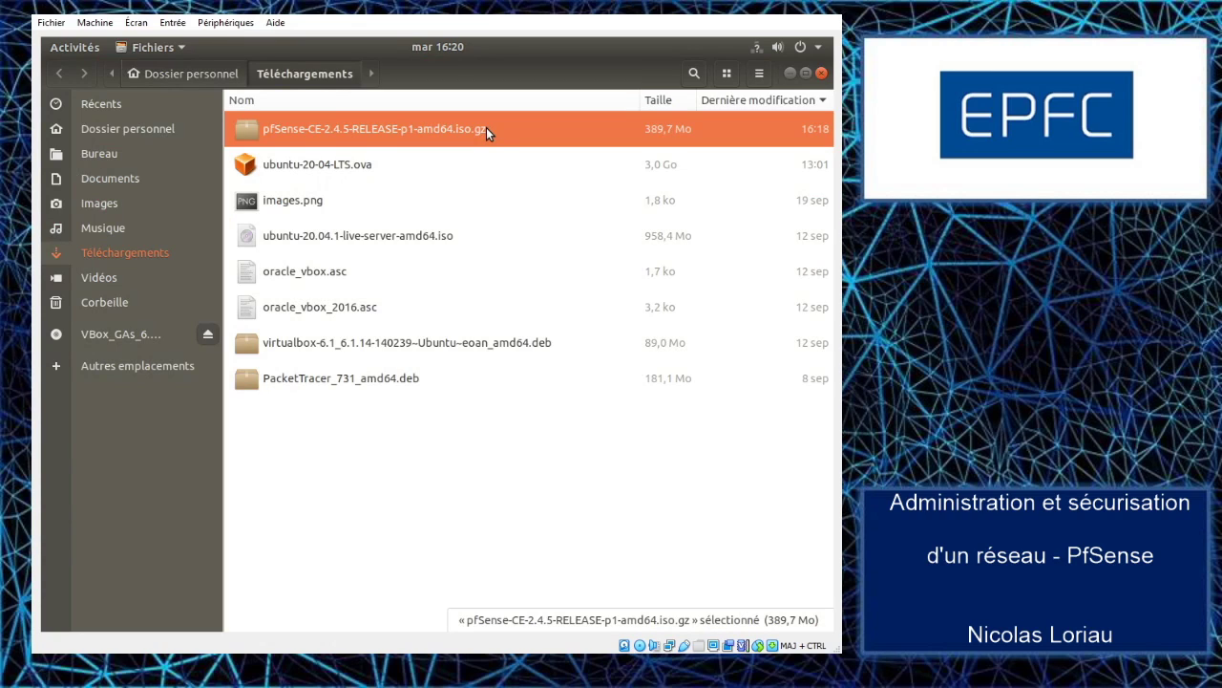
Try to extract pfSense-CE-2.4.5-RELEASE-p1-amd64.iso.gz directly into its current folder.
right_click(359, 138)
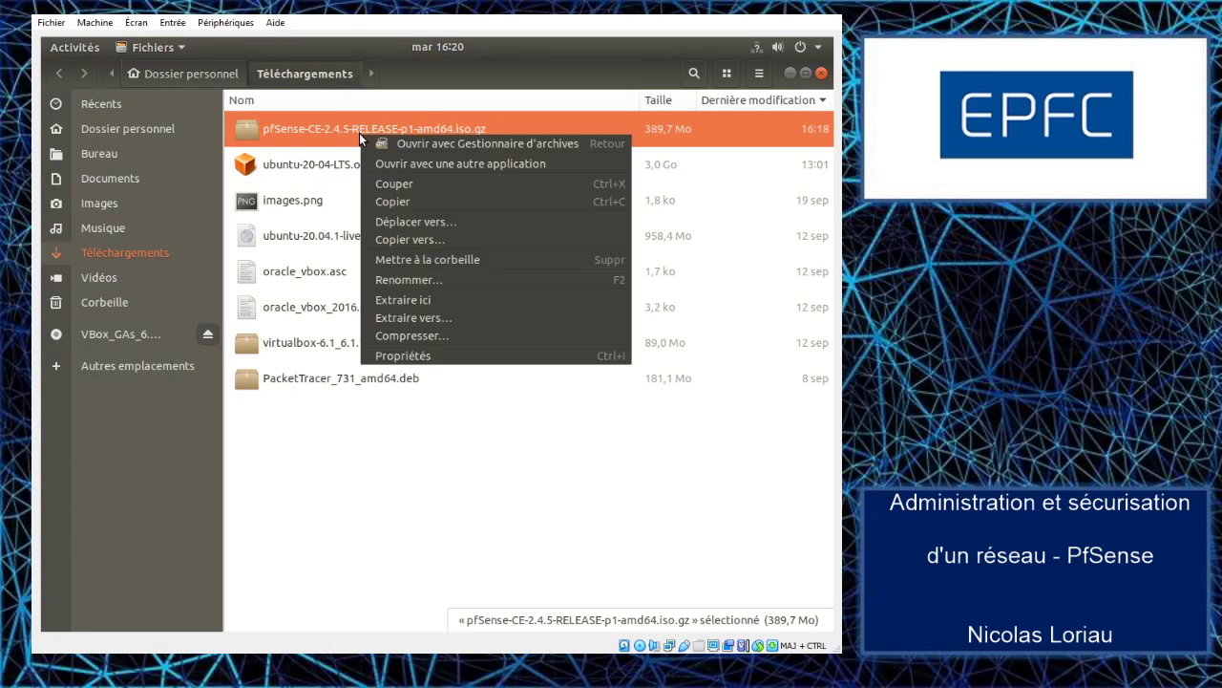
left_click(405, 300)
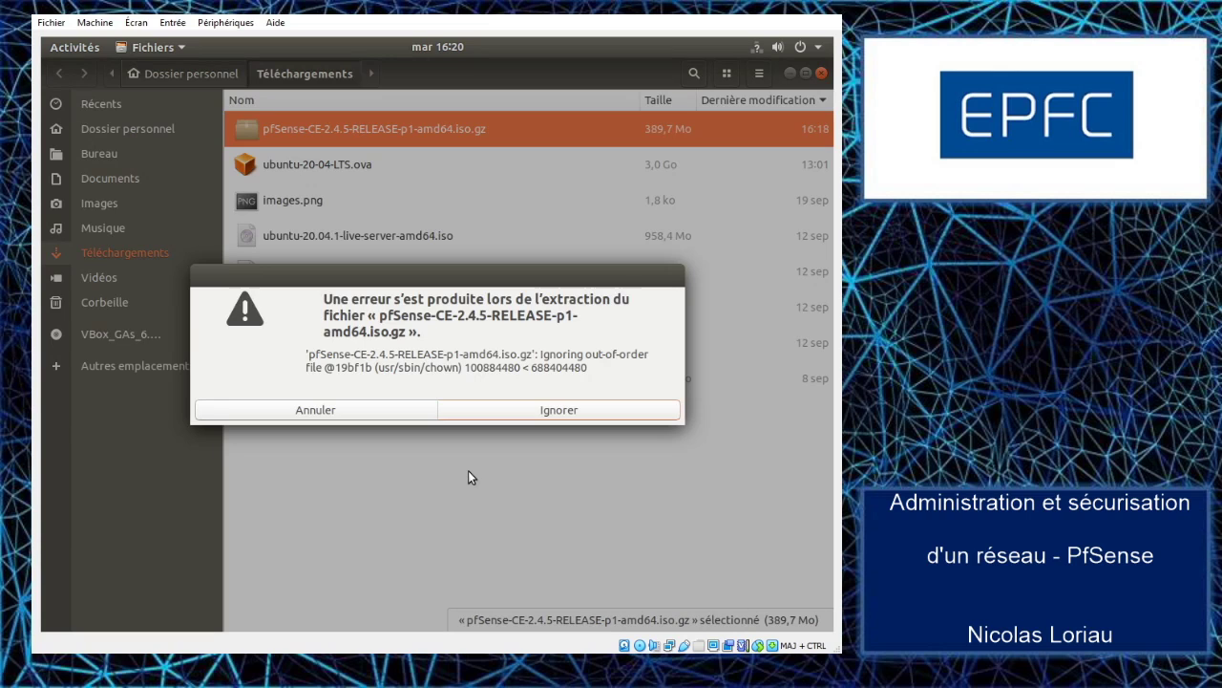
left_click(539, 410)
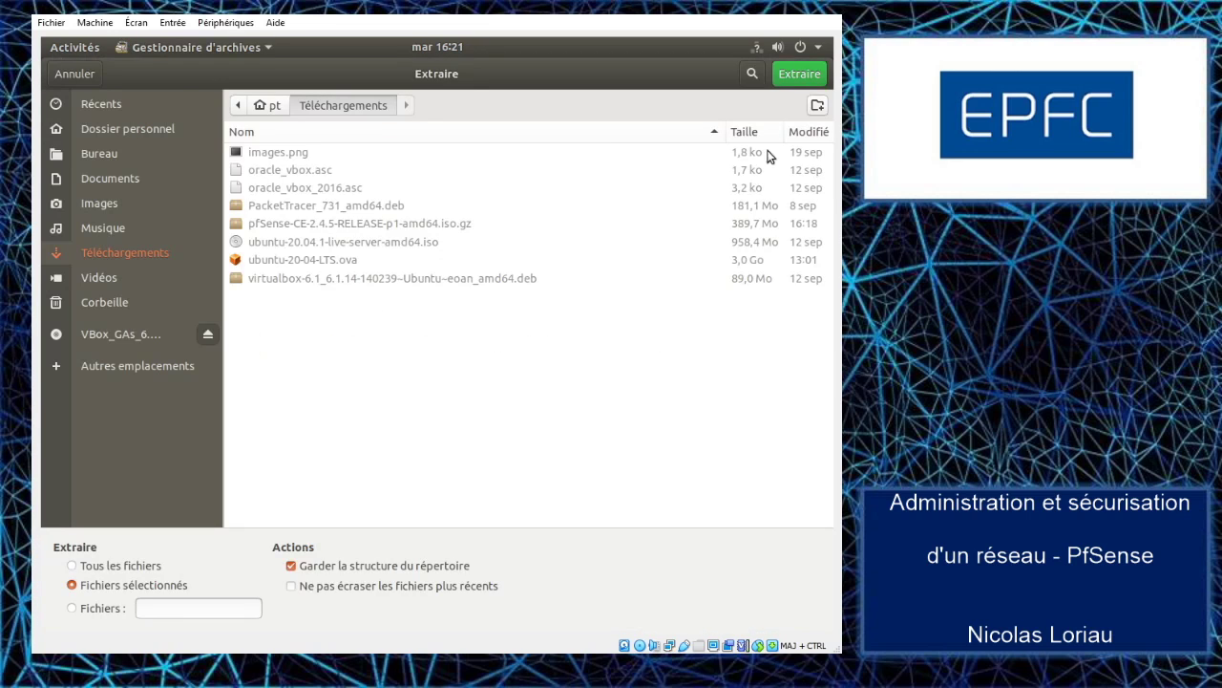
Extract the pfSense ISO from the archive into Téléchargements with the archive manager, and close the archive and file windows.
left_click(802, 73)
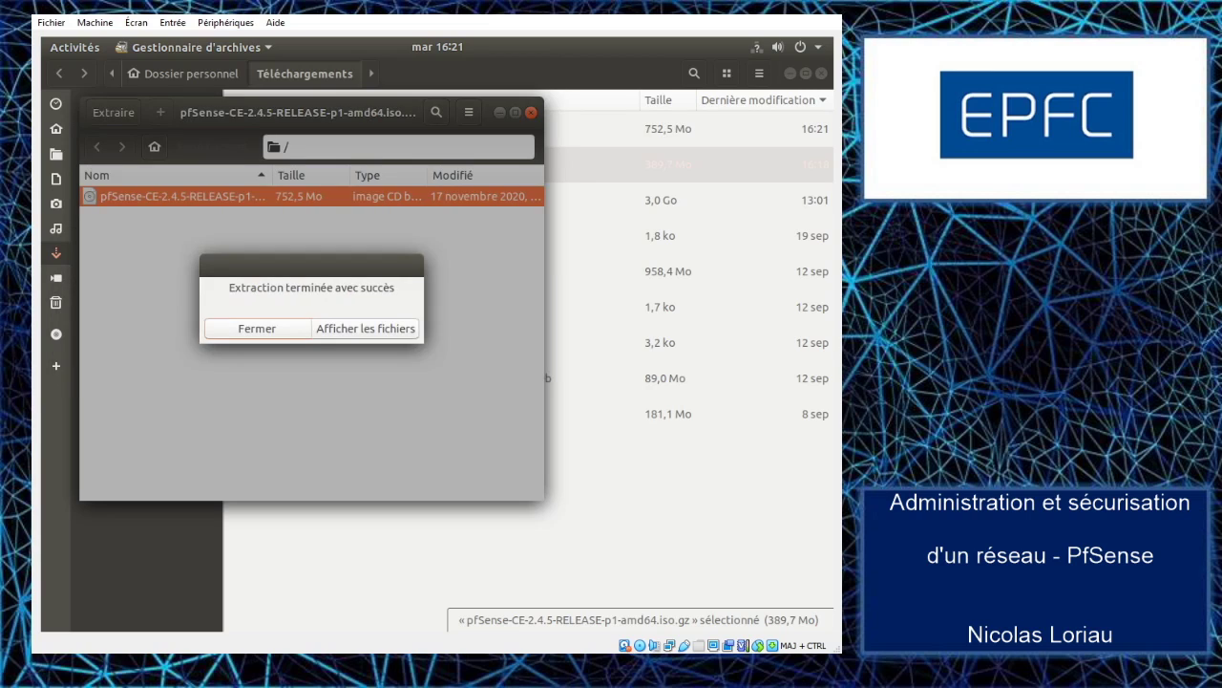
left_click(267, 329)
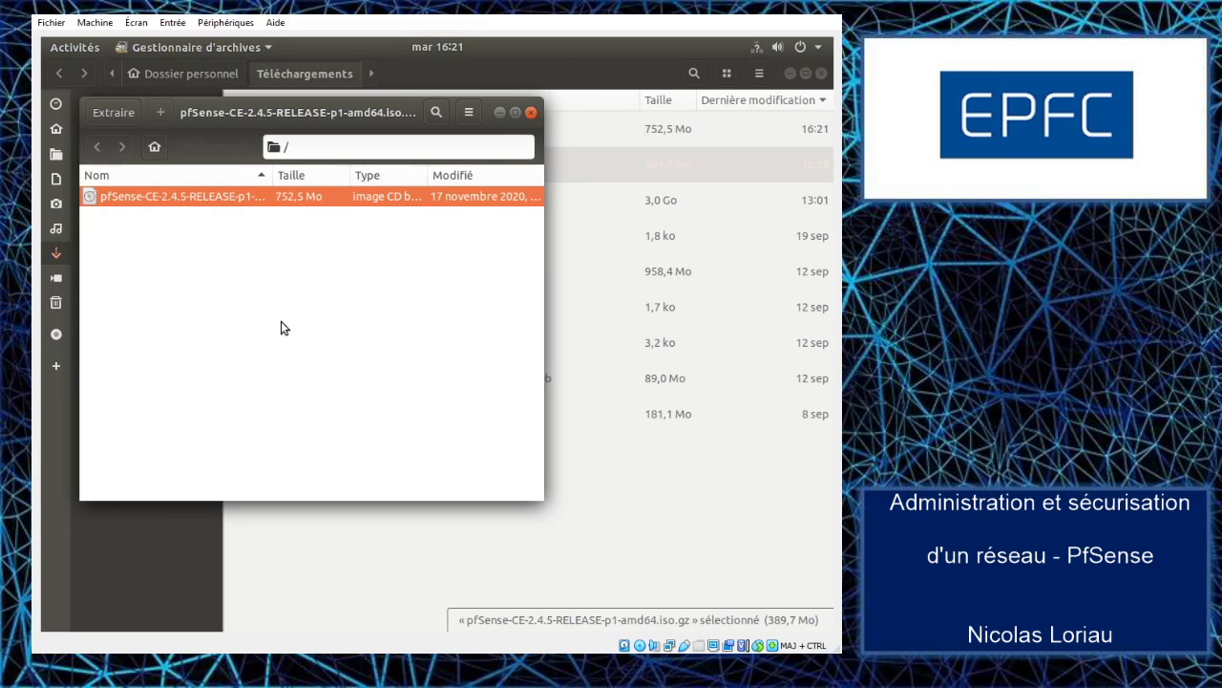
left_click(532, 113)
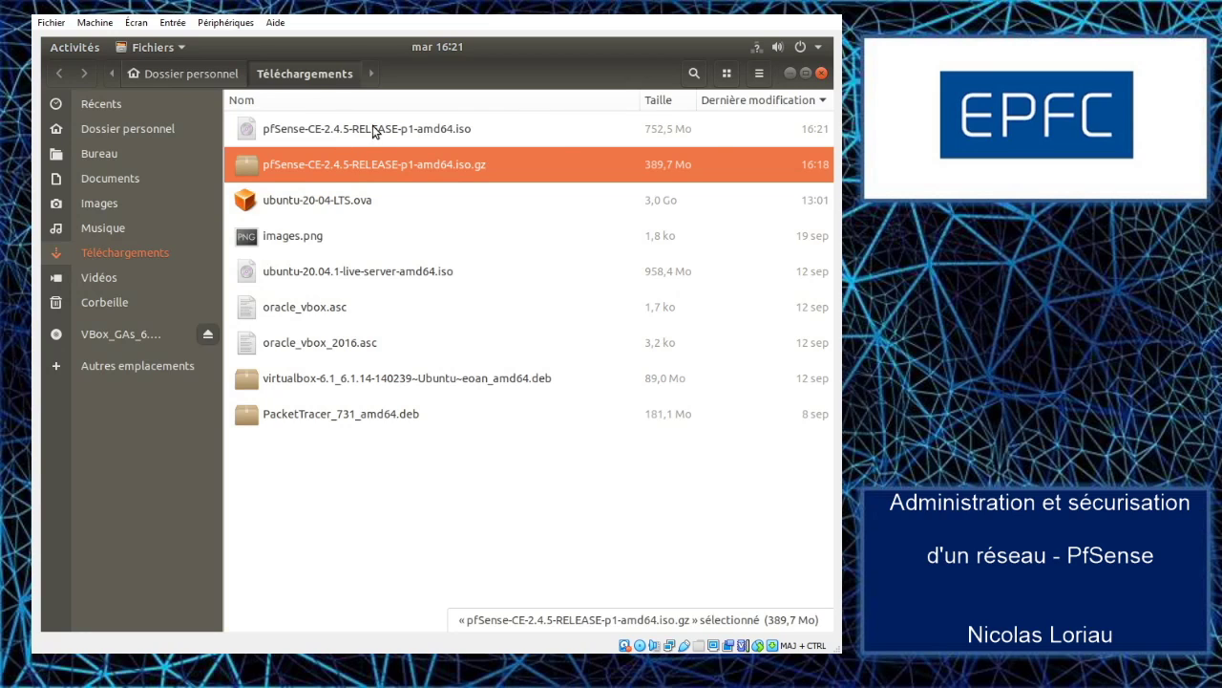
left_click(821, 74)
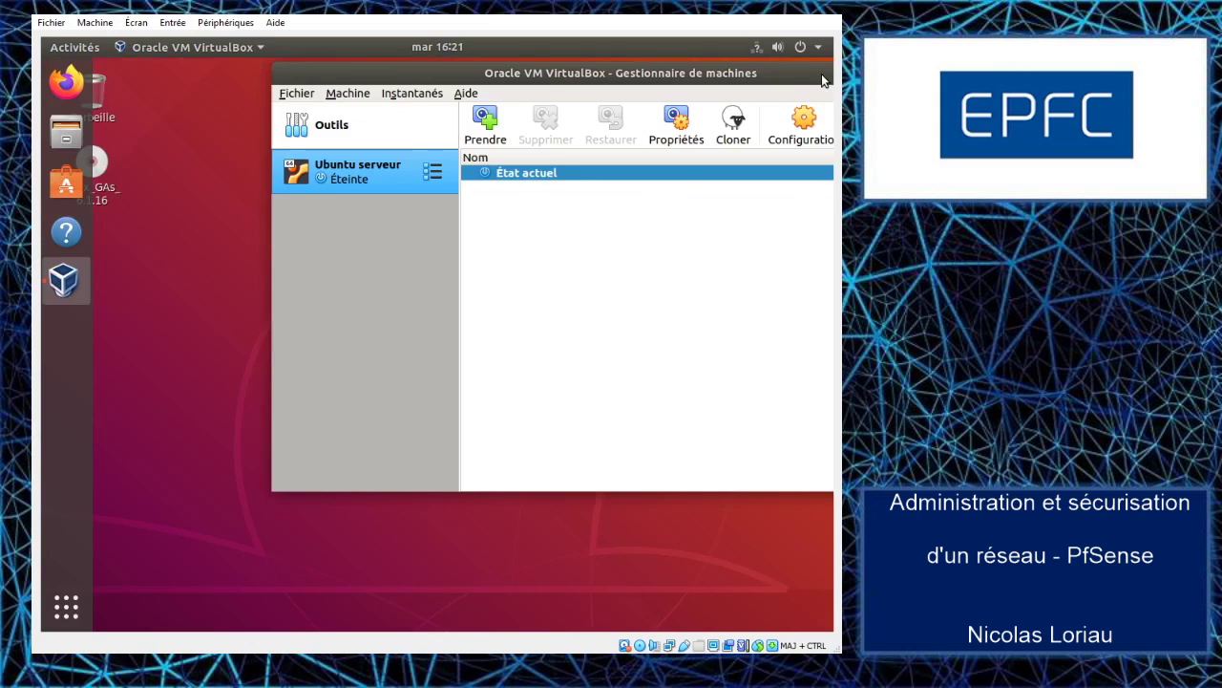
Start a new virtual machine in VirtualBox named pfsense, with type BSD and version FreeBSD (64-bit).
left_click_drag(577, 76, 421, 88)
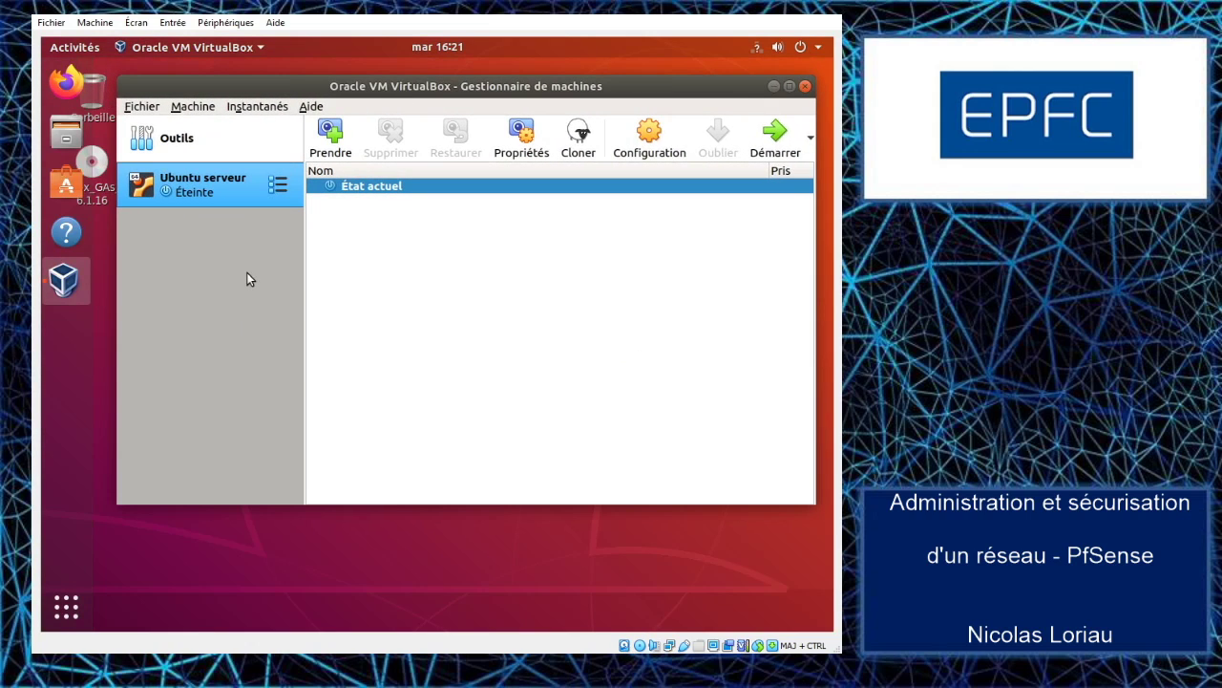
left_click(193, 107)
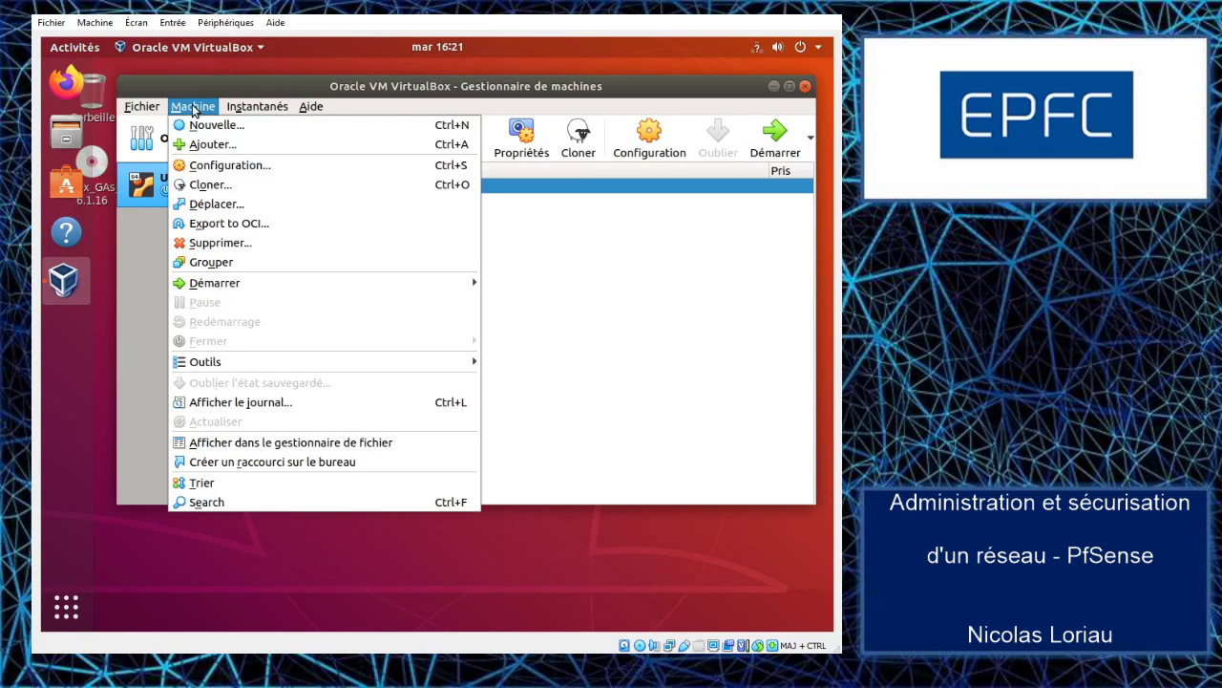
left_click(202, 126)
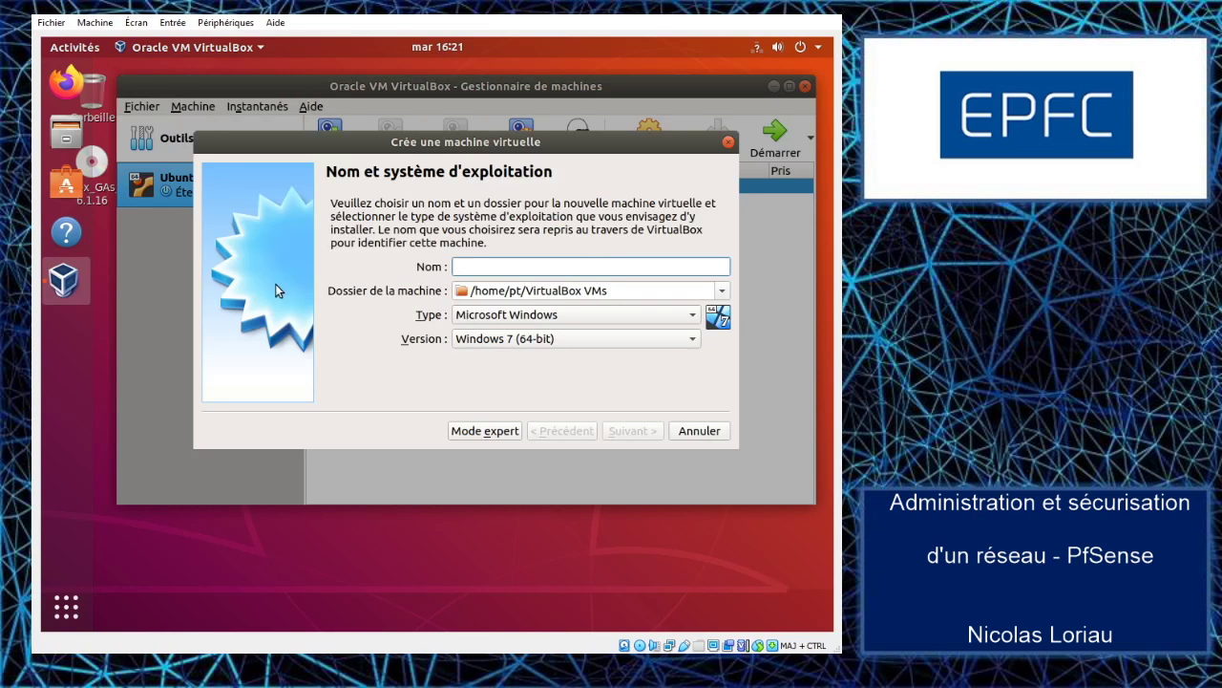
type("pfsense")
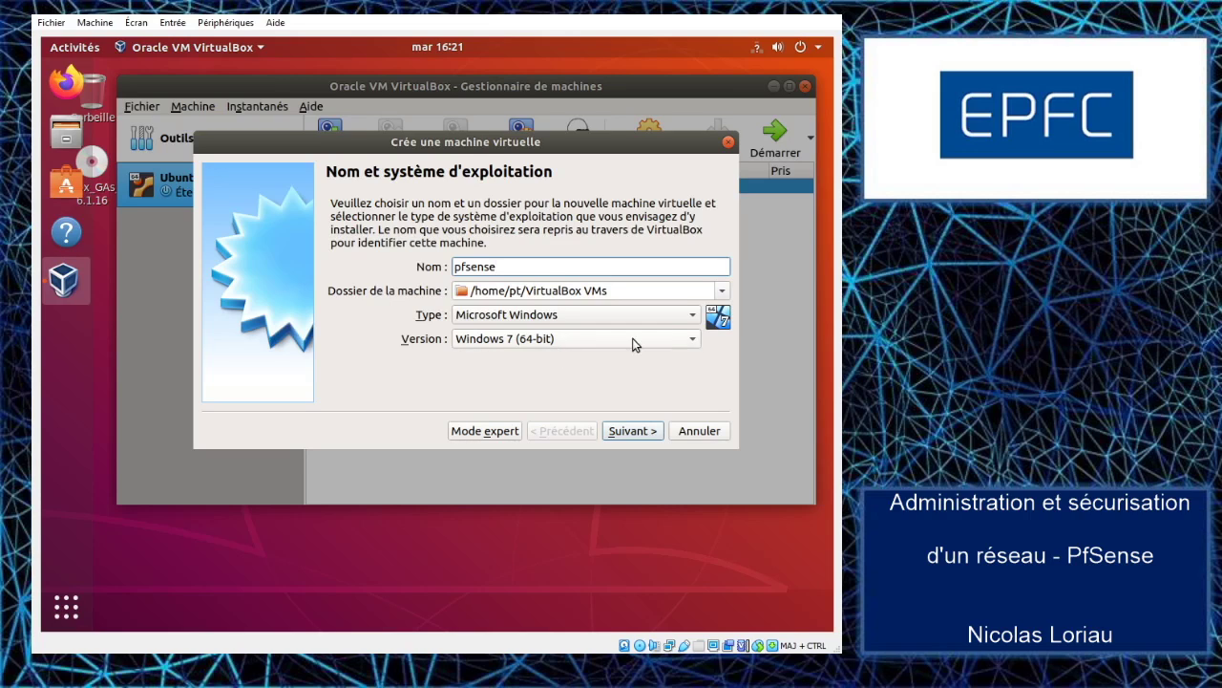
left_click(693, 319)
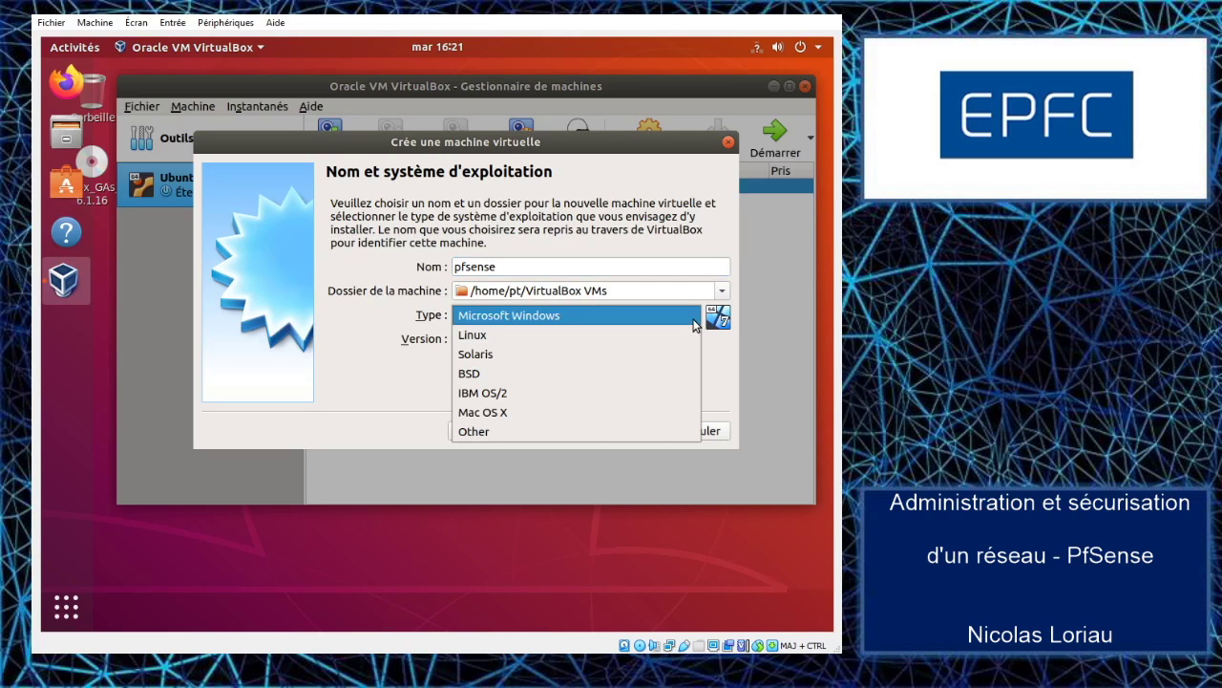
left_click(489, 375)
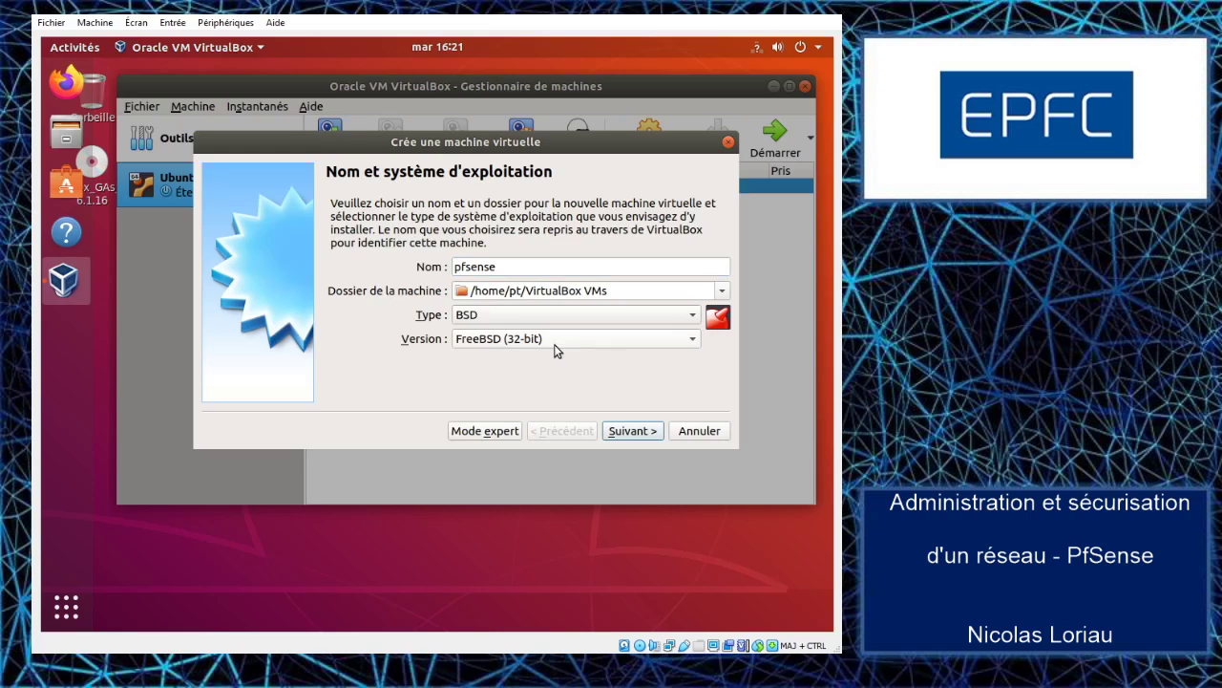
left_click(694, 338)
left_click(665, 356)
left_click(633, 431)
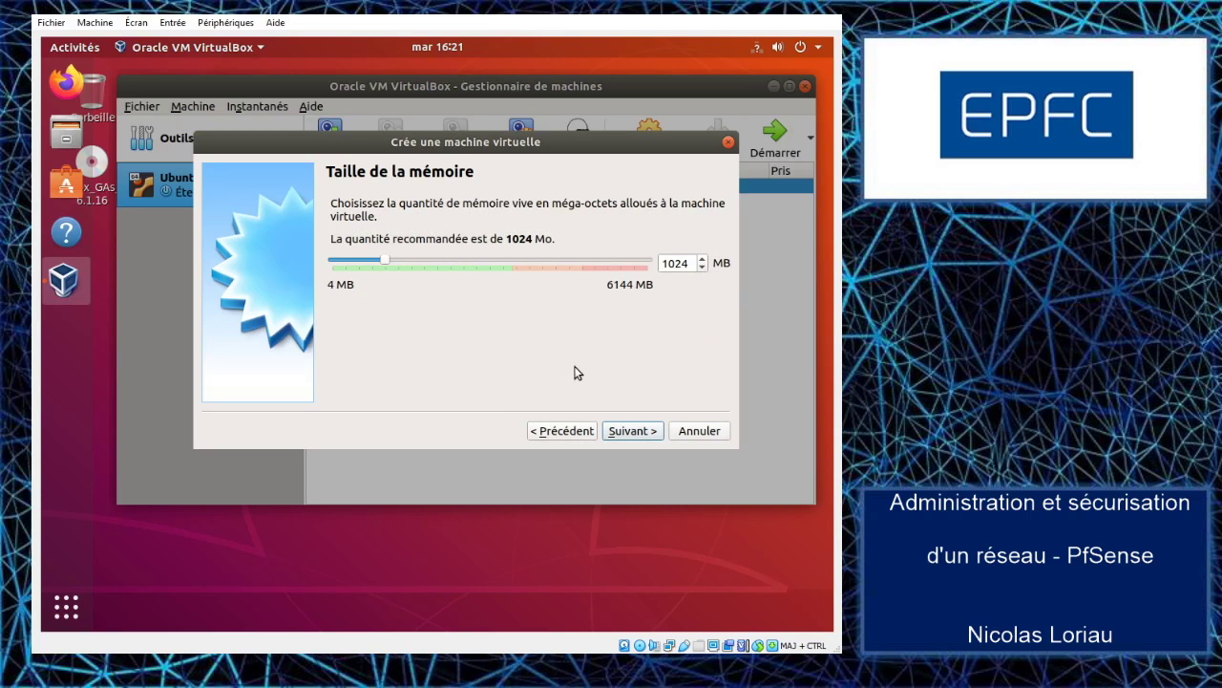
Keep 1024 MB of memory and create the machine with a dynamically allocated VDI hard disk of 5,00 Gio.
left_click(635, 431)
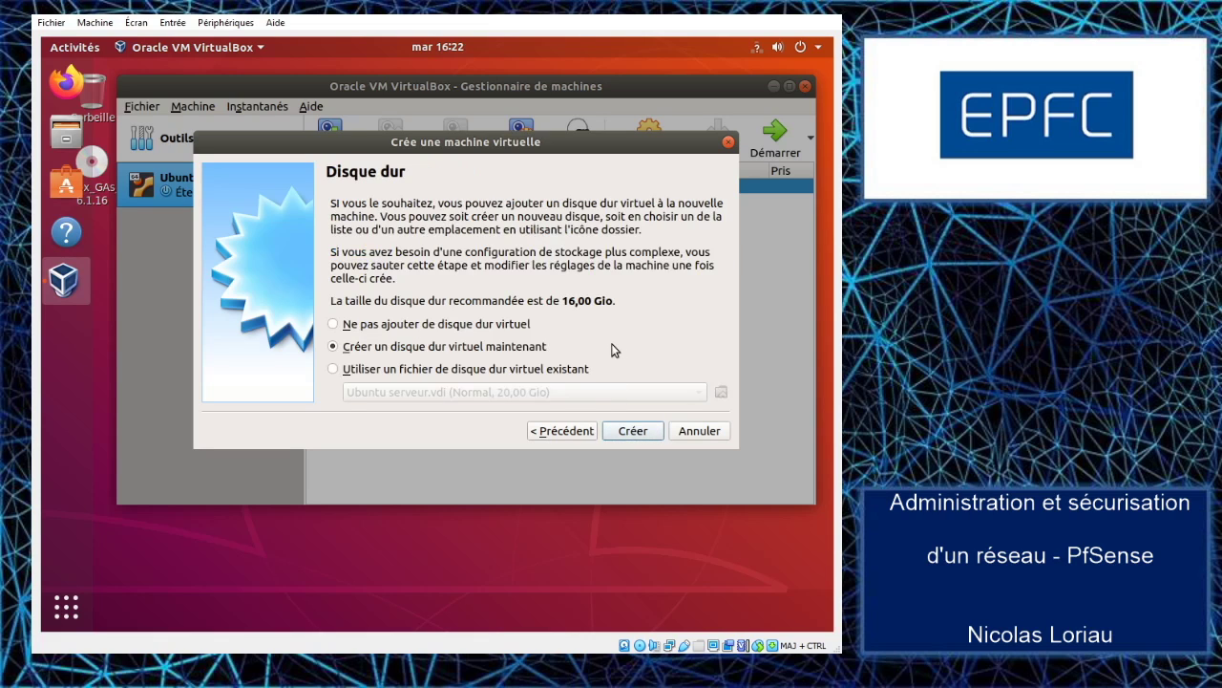
left_click(631, 431)
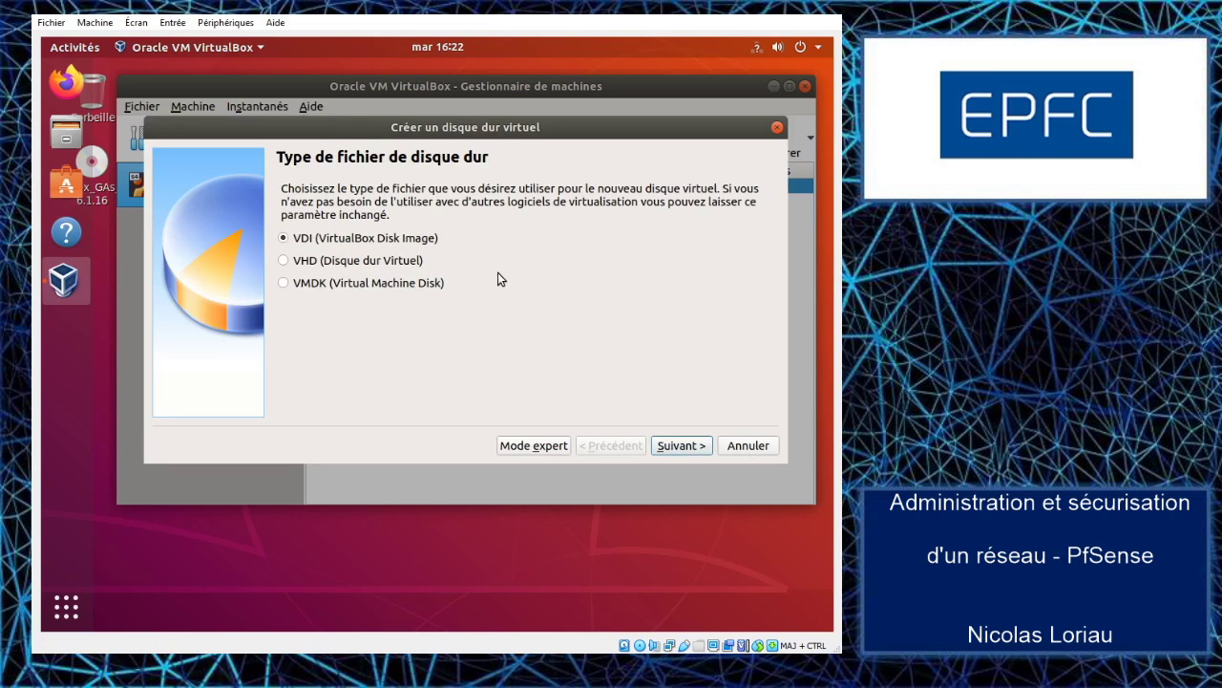
left_click(674, 445)
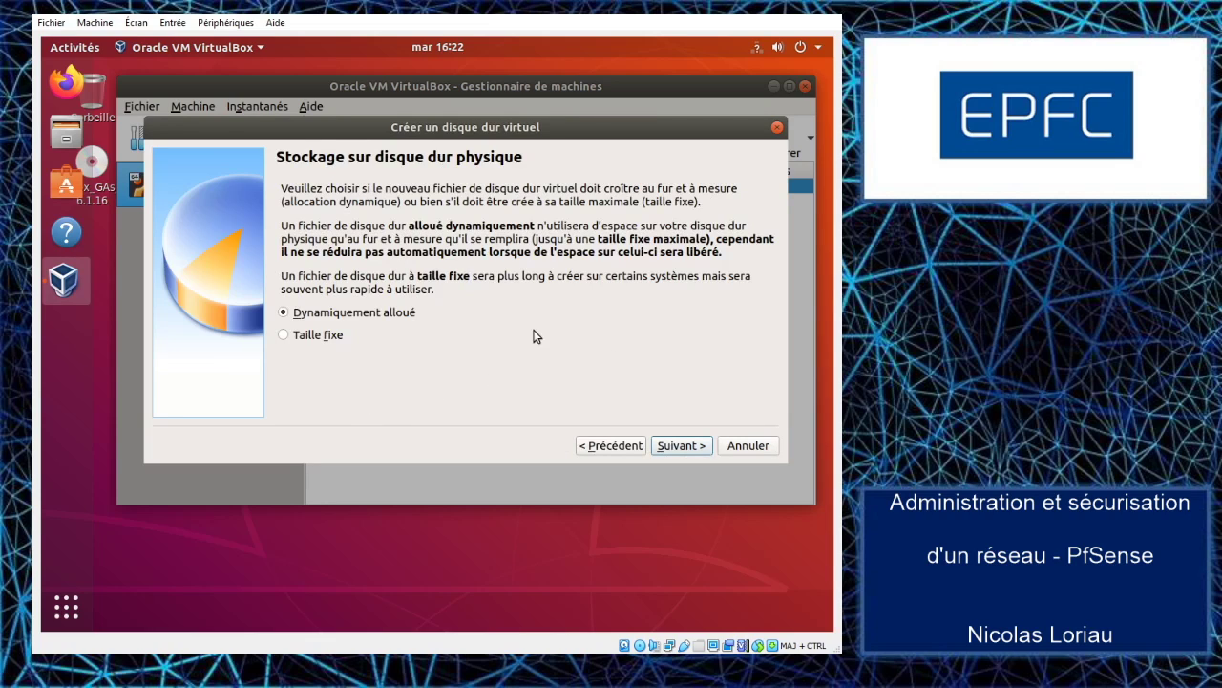
left_click(679, 446)
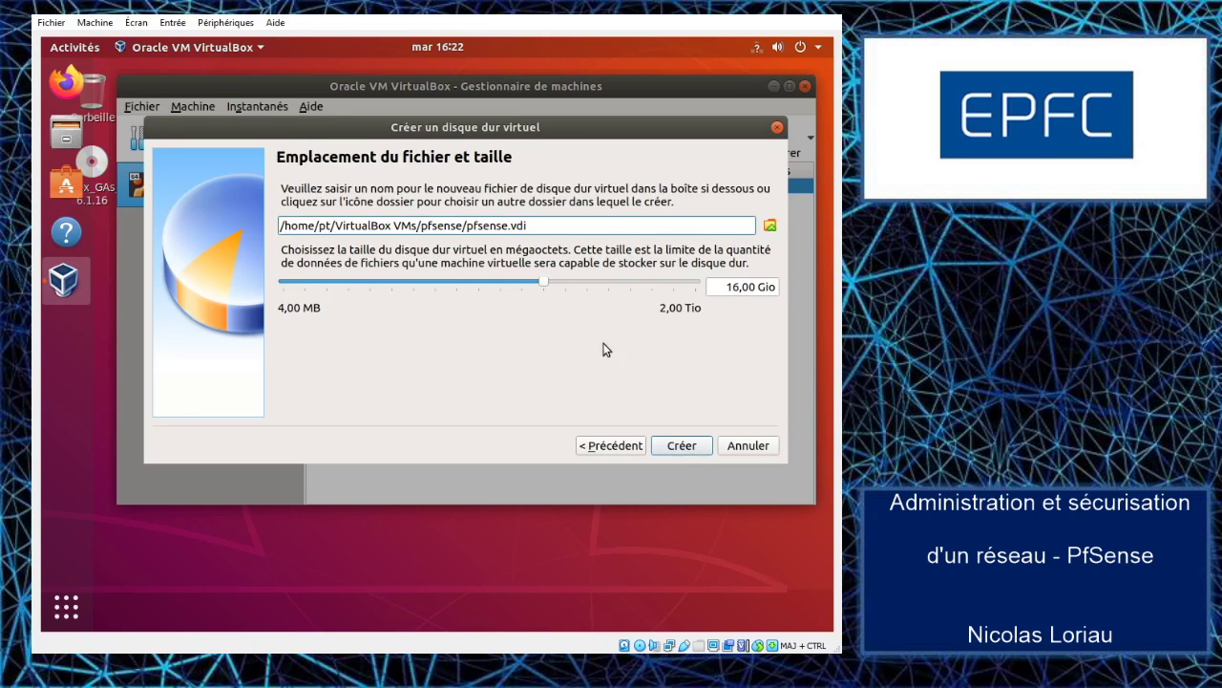
left_click_drag(543, 282, 505, 282)
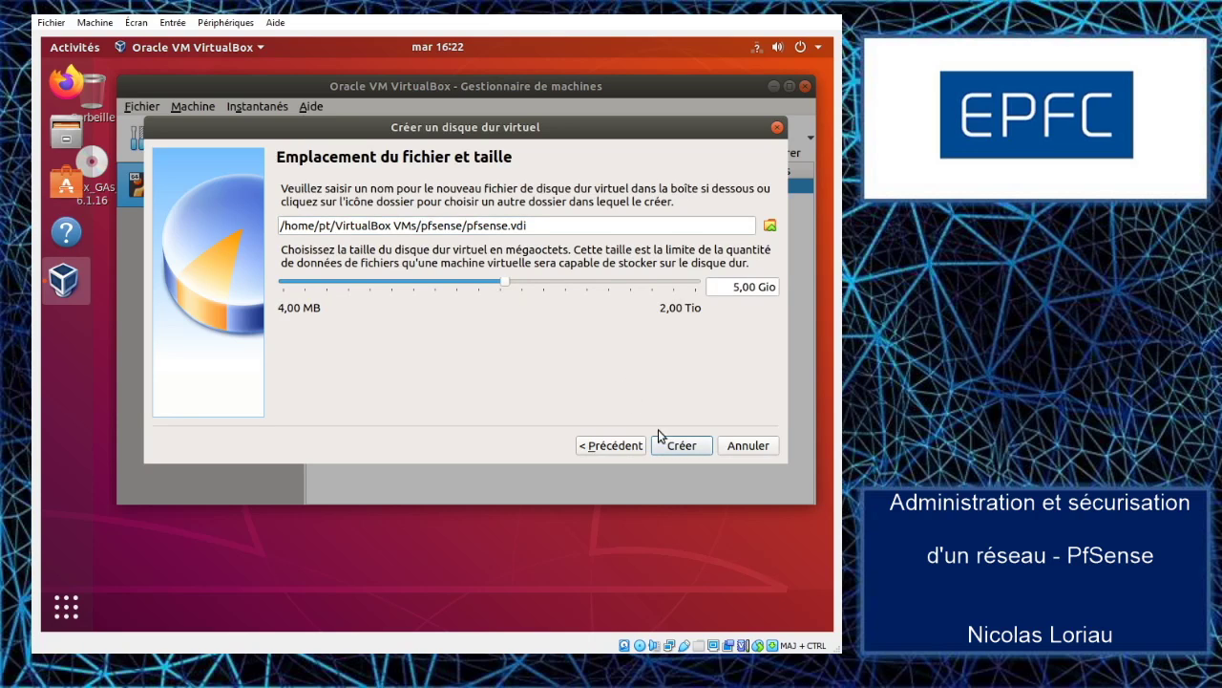
left_click(682, 446)
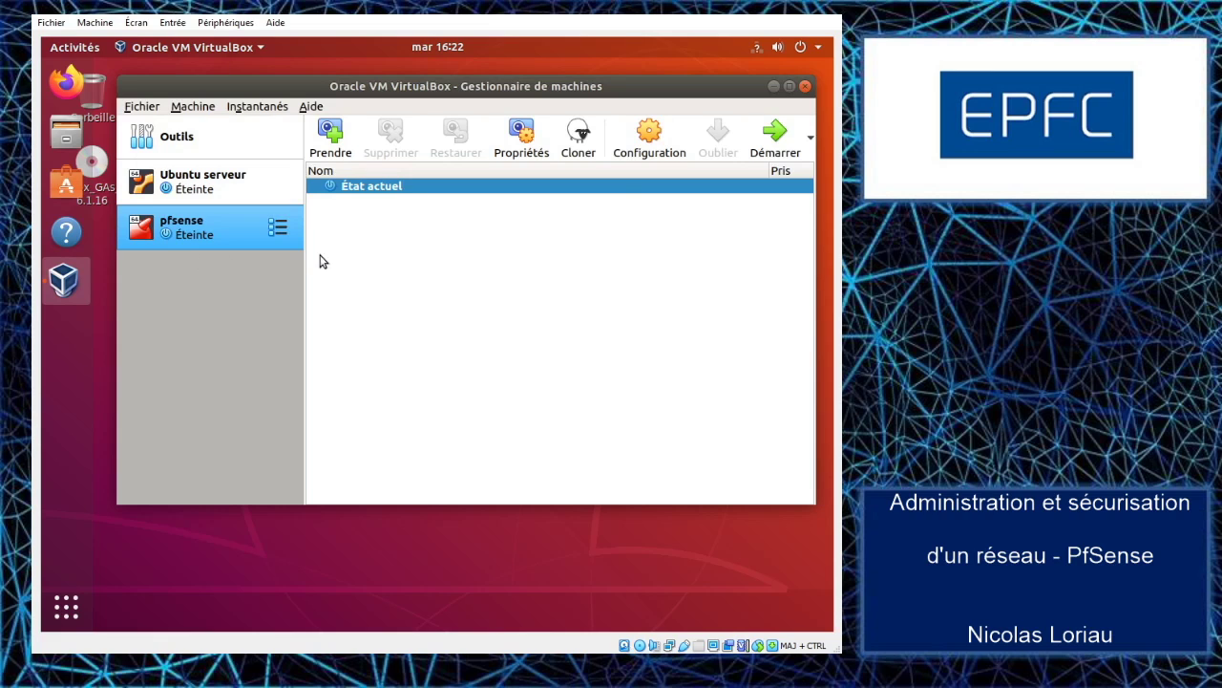
Load pfSense-CE-2.4.5-RELEASE-p1-amd64.iso into the empty optical drive of the pfsense machine.
left_click(653, 139)
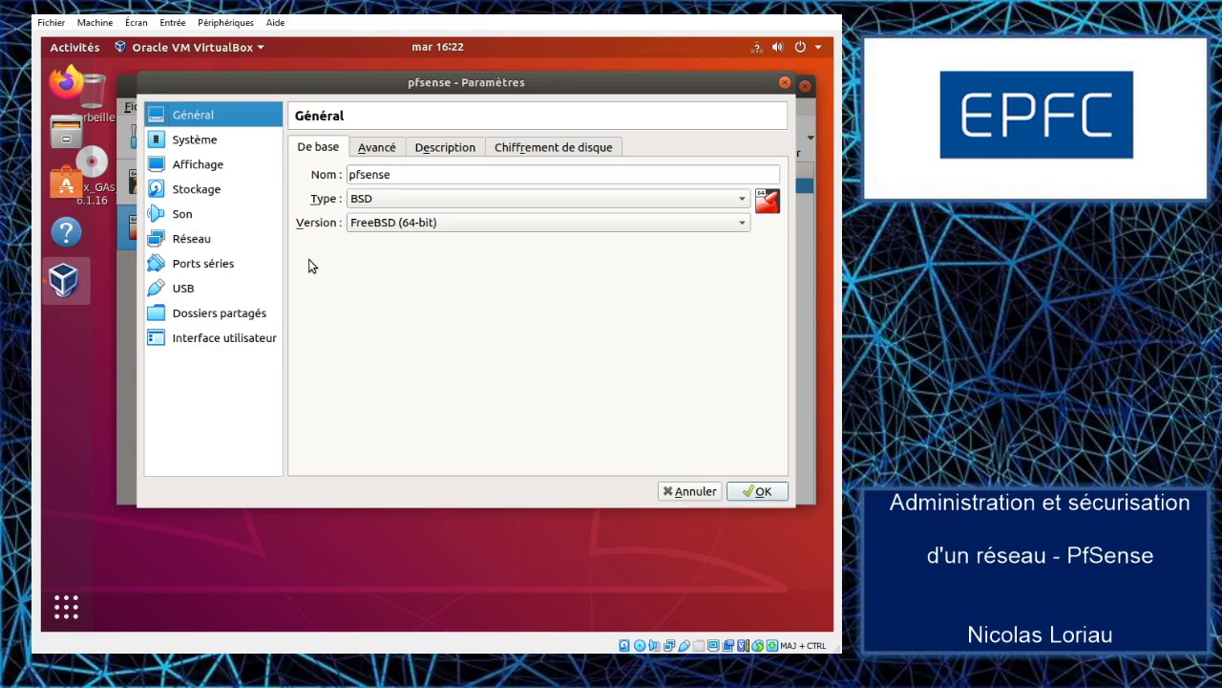
left_click(220, 197)
left_click(341, 203)
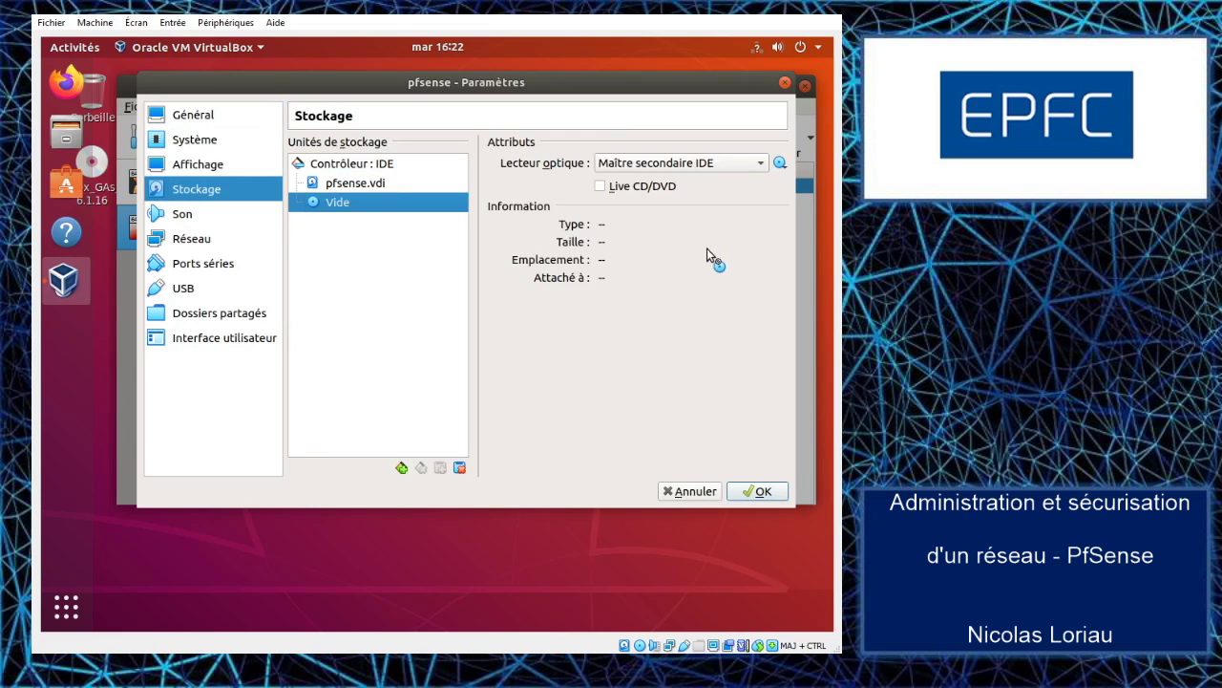
left_click(779, 164)
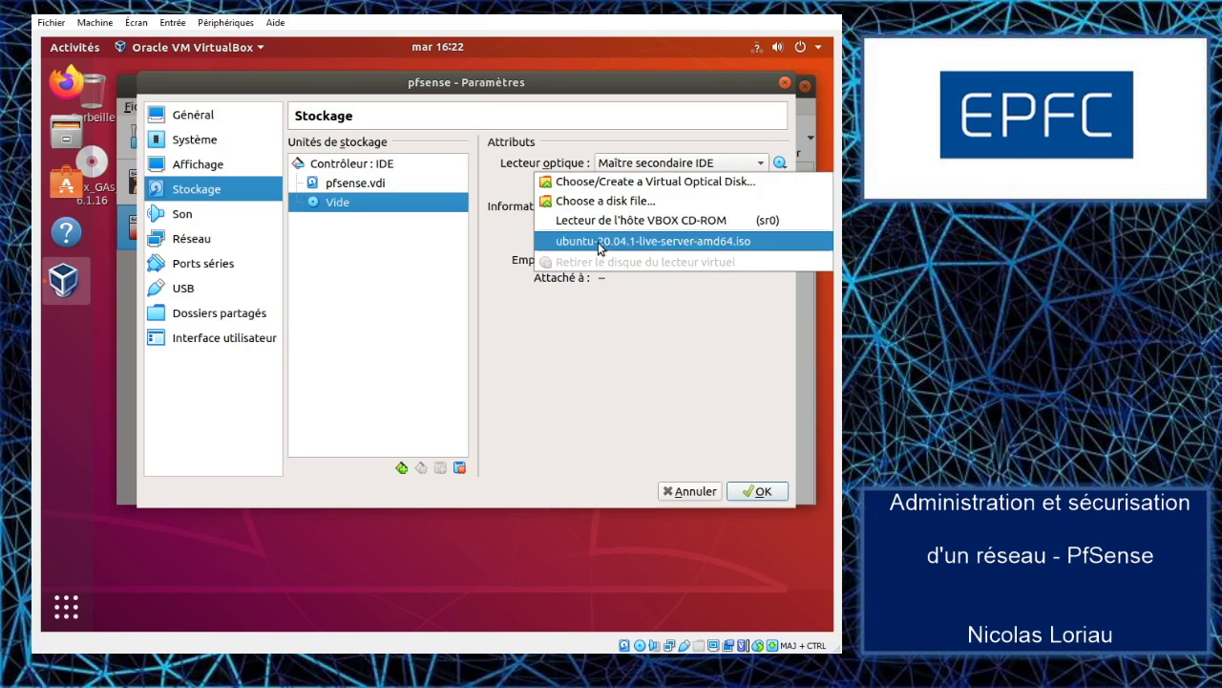
left_click(592, 202)
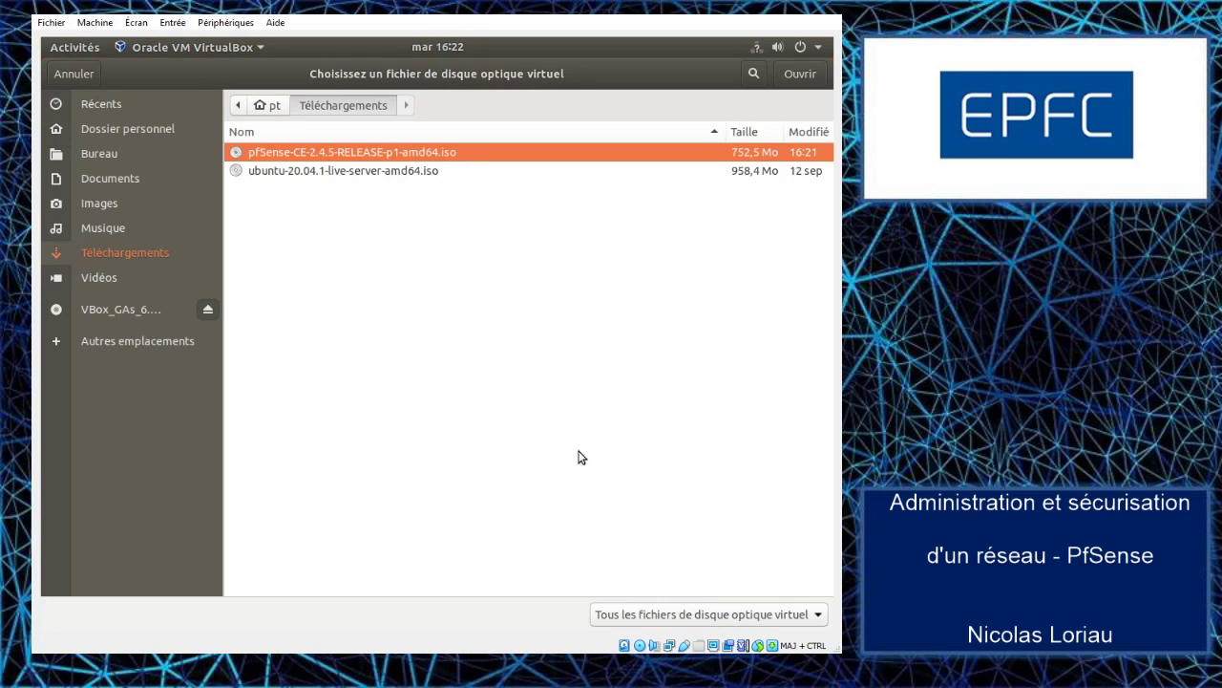
left_click(800, 74)
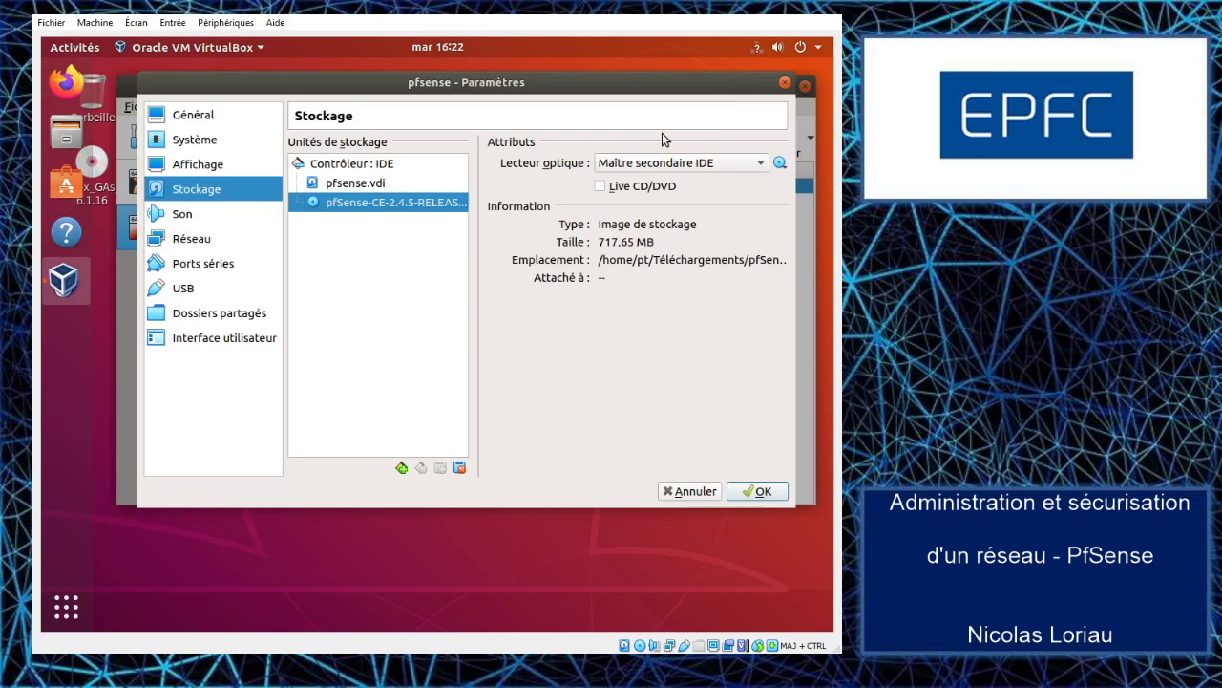
Disable sound for the pfsense machine and go through its USB controller and serial port settings.
left_click(187, 215)
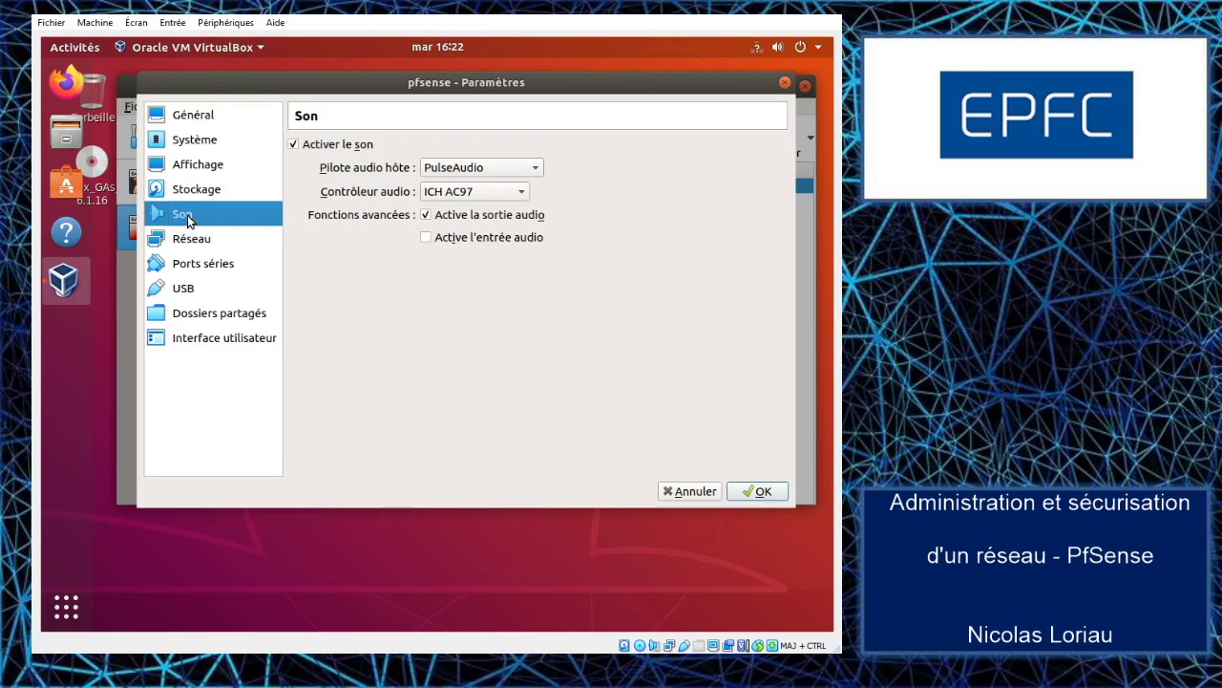
left_click(293, 145)
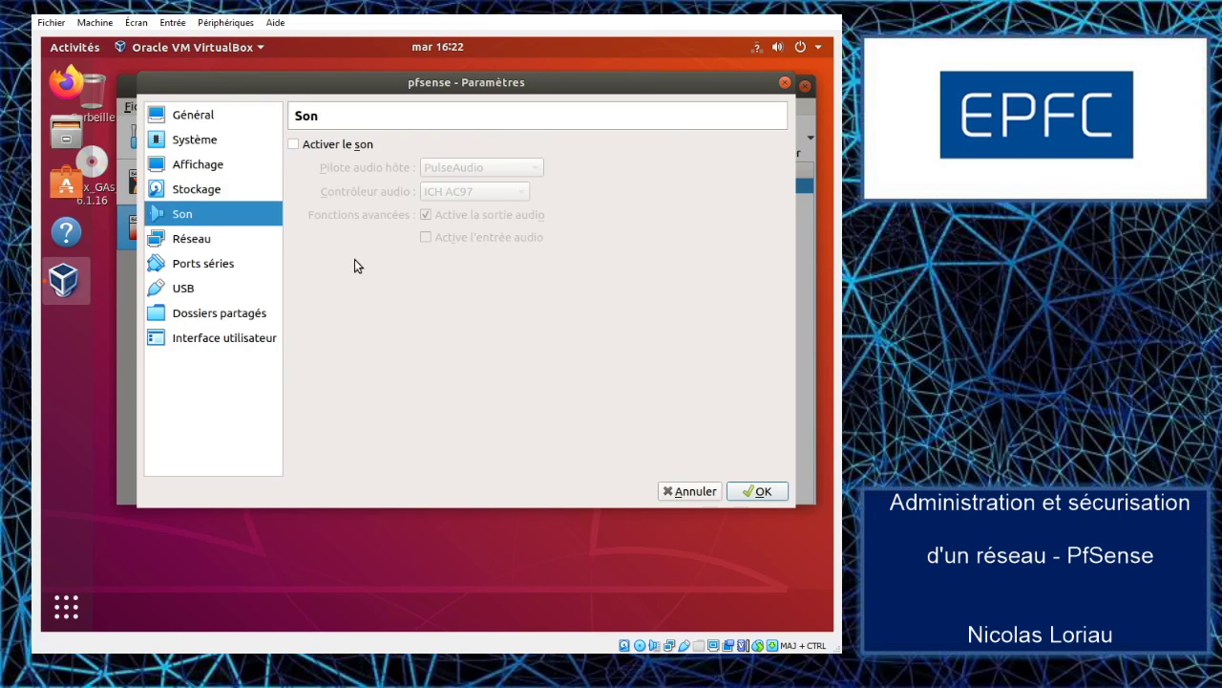
left_click(180, 291)
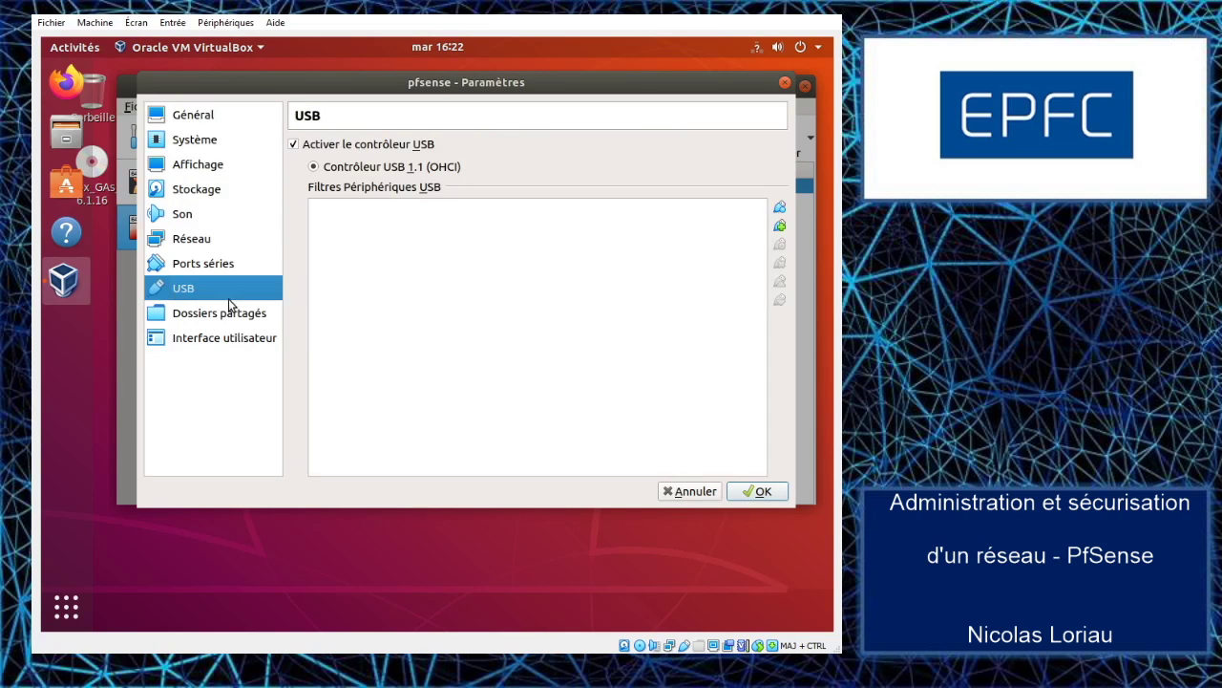
left_click(311, 166)
left_click(219, 268)
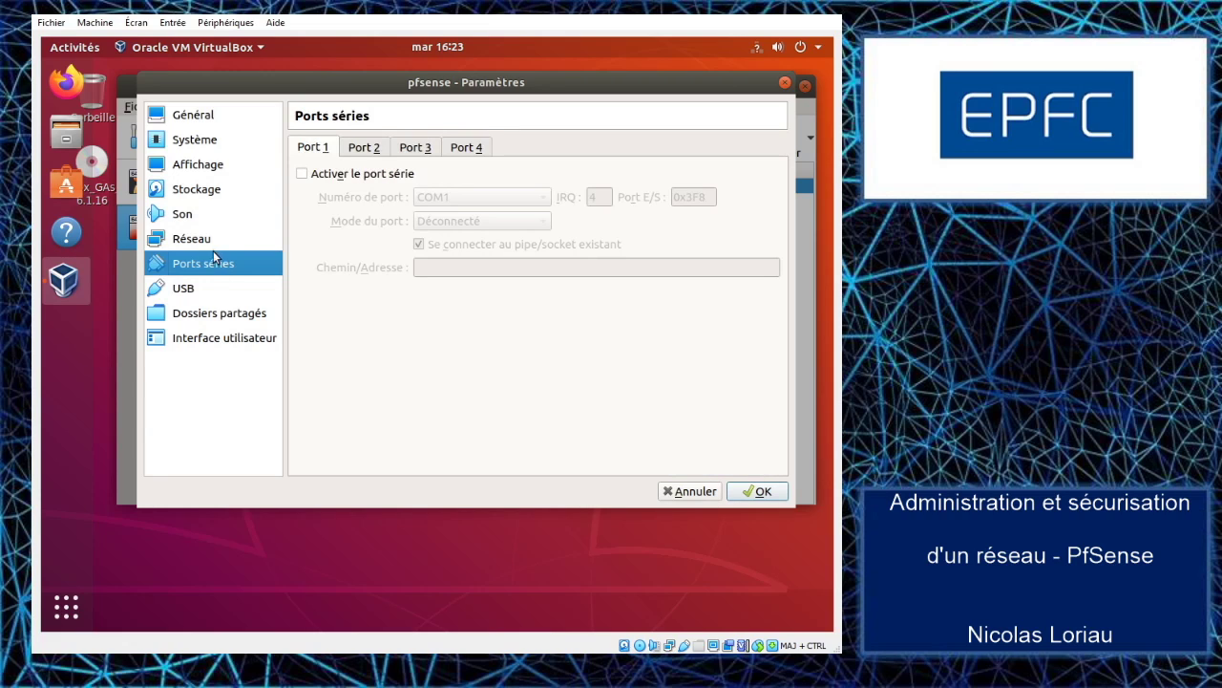
Set the network access mode of the pfsense machine's Adapter 1 to Accès par pont.
left_click(205, 238)
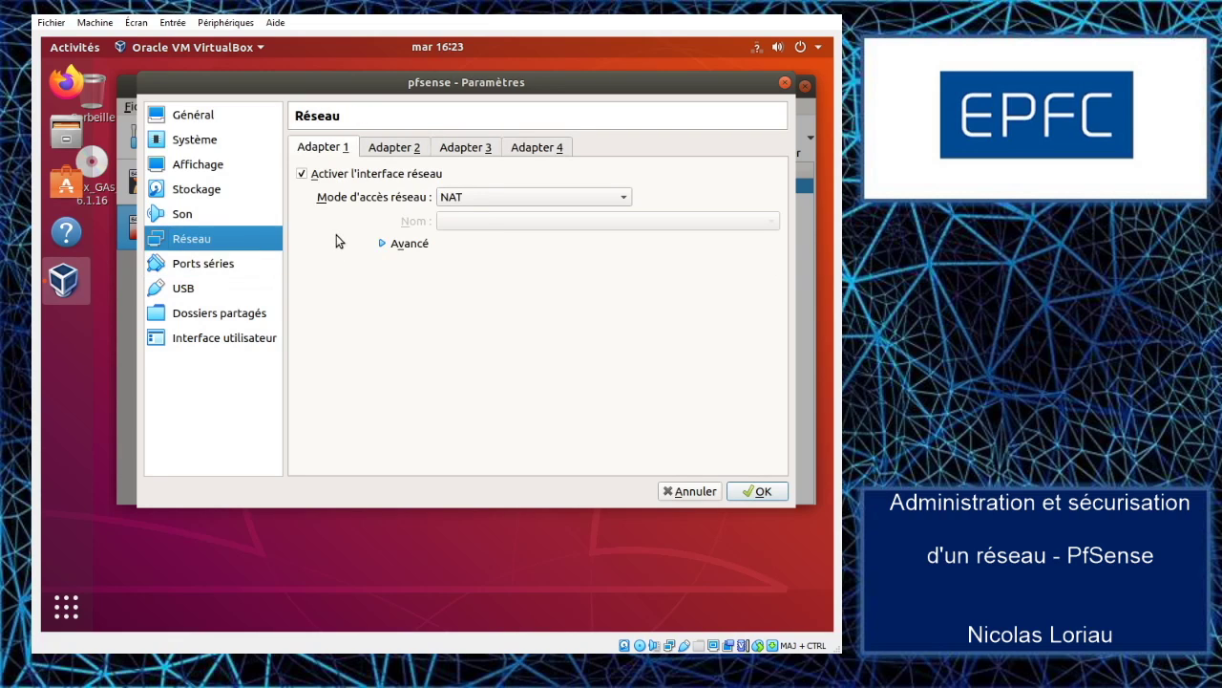
left_click(623, 201)
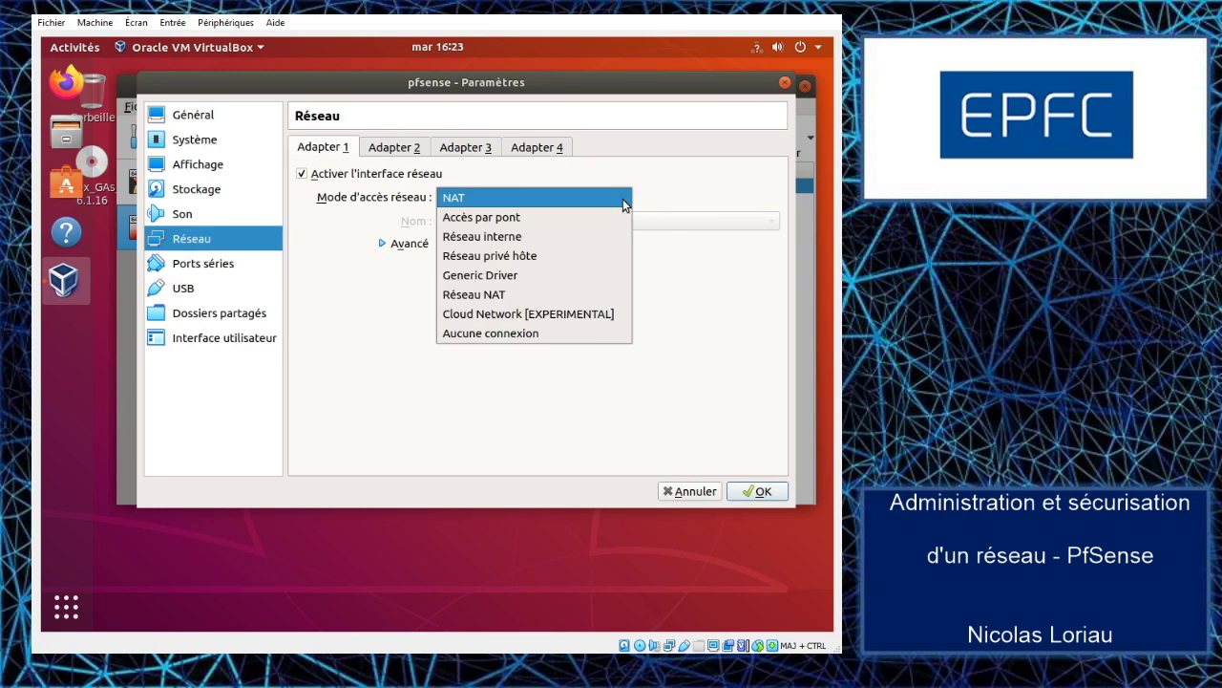
left_click(509, 216)
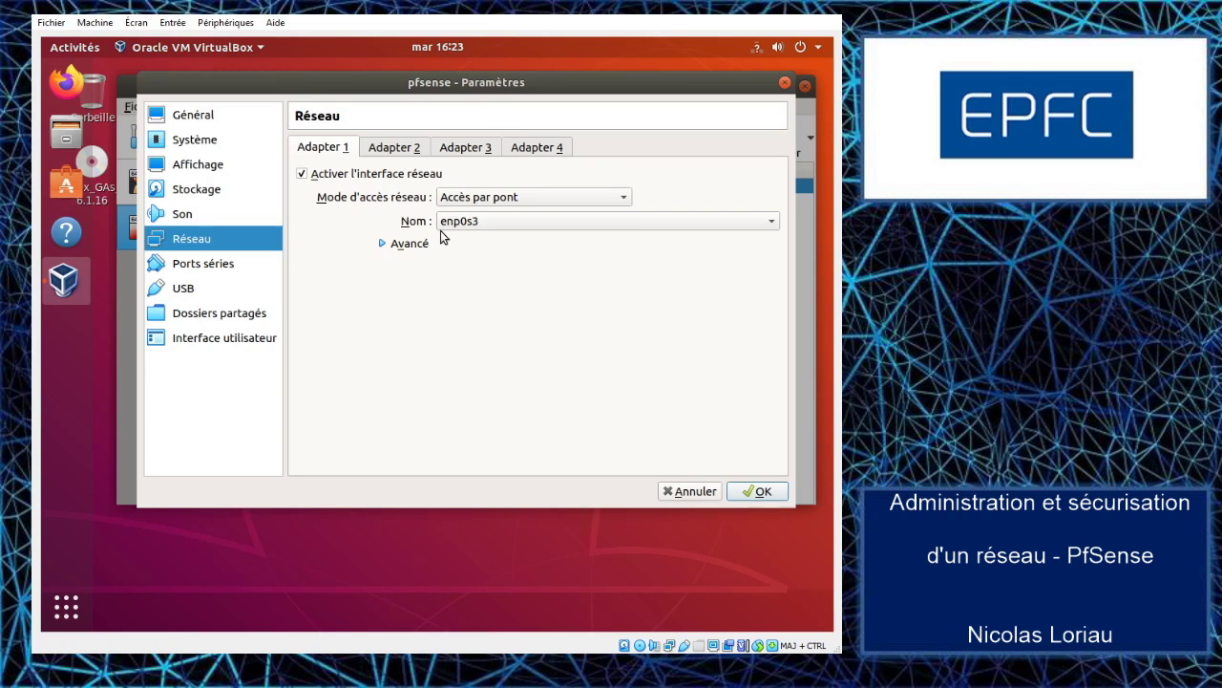
Enable Adapter 2 of the pfsense machine as Réseau interne with the network name LAN, and save the settings.
left_click(392, 149)
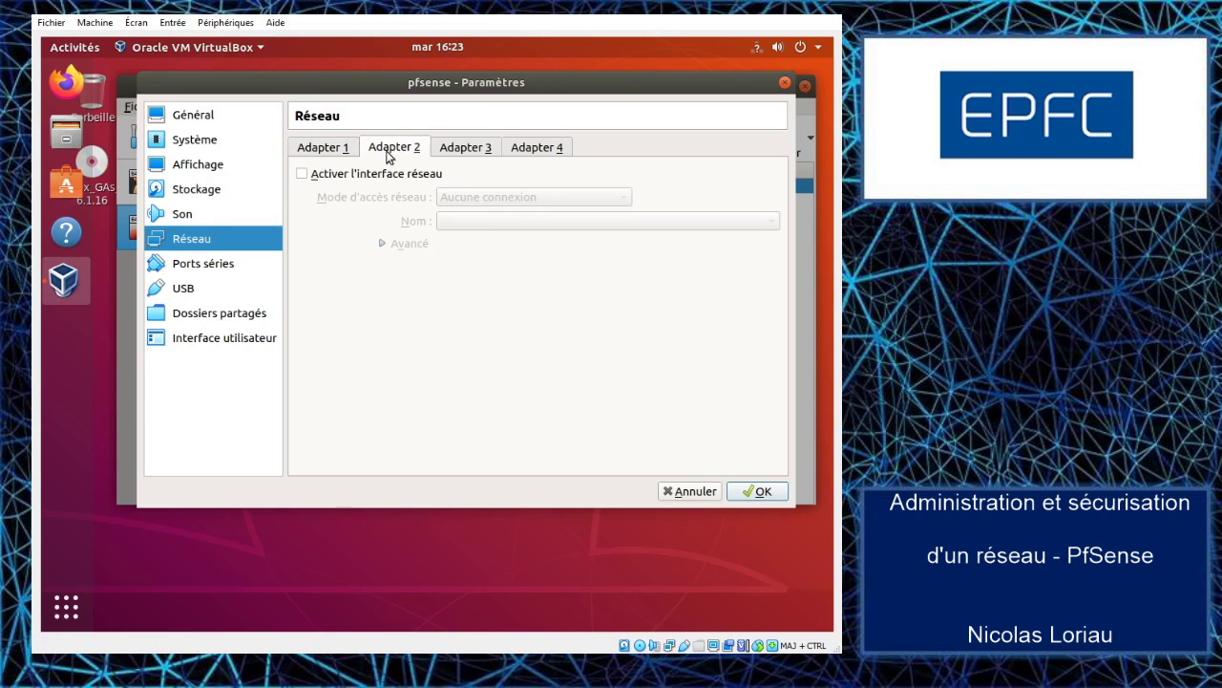
left_click(304, 175)
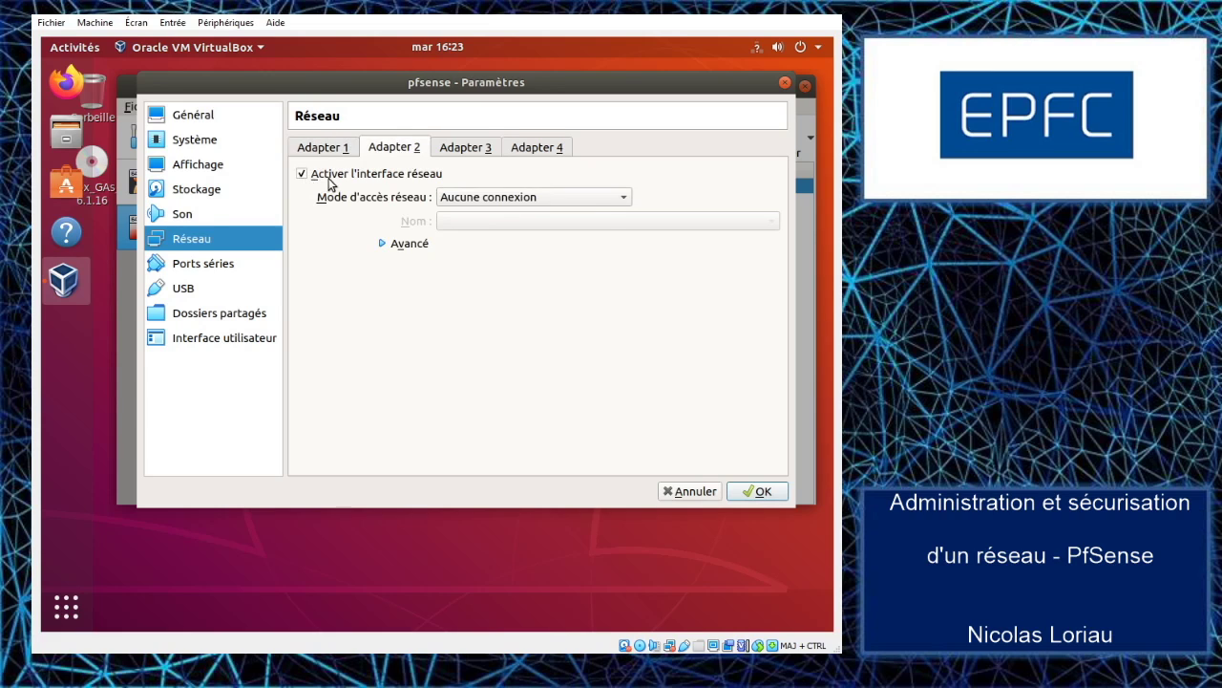
left_click(624, 198)
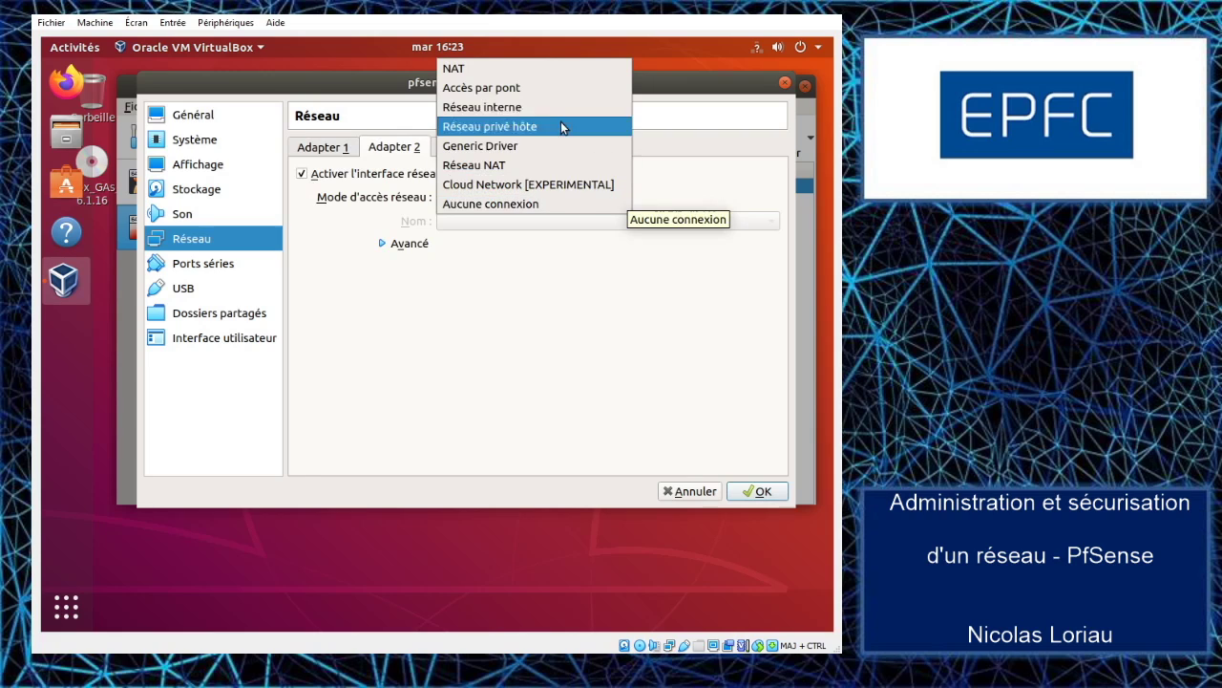
left_click(492, 108)
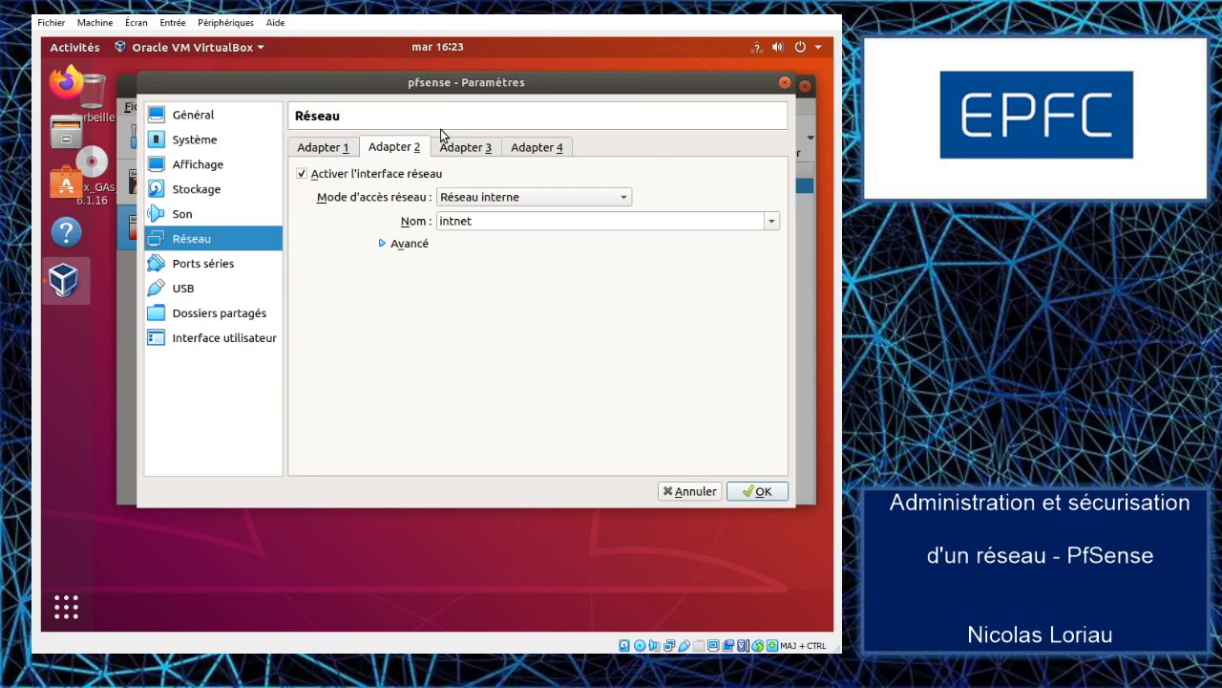
left_click(497, 222)
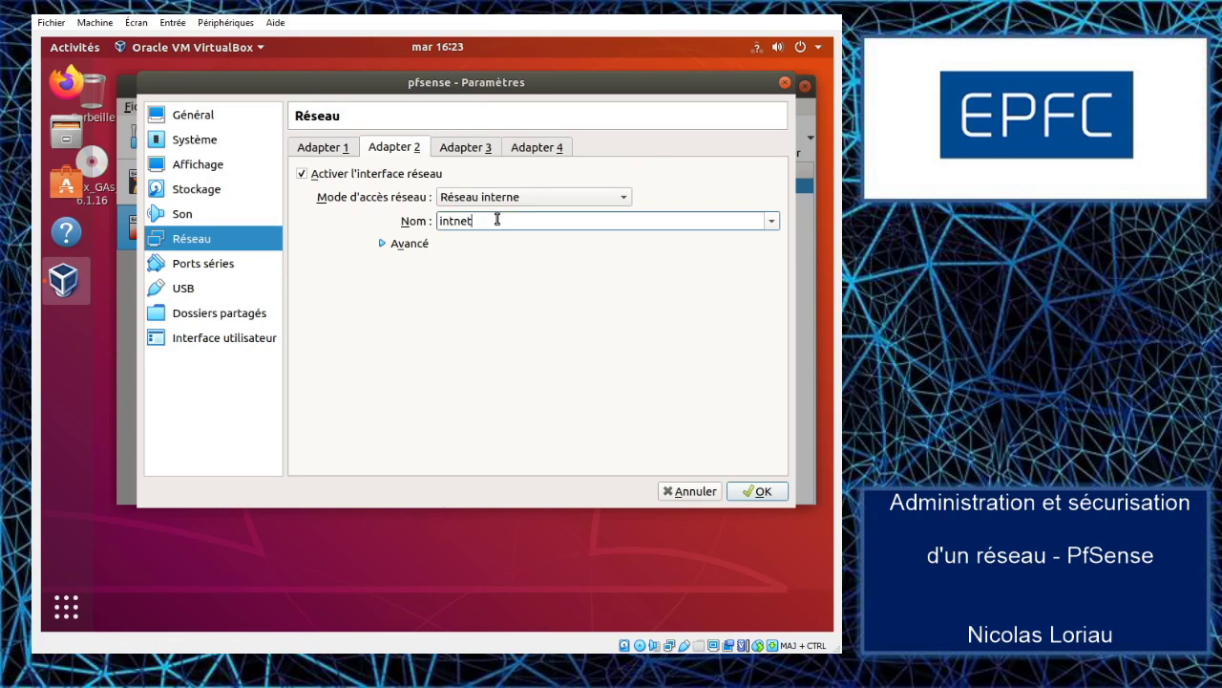
left_click_drag(496, 222, 409, 226)
type("LAN")
left_click(763, 492)
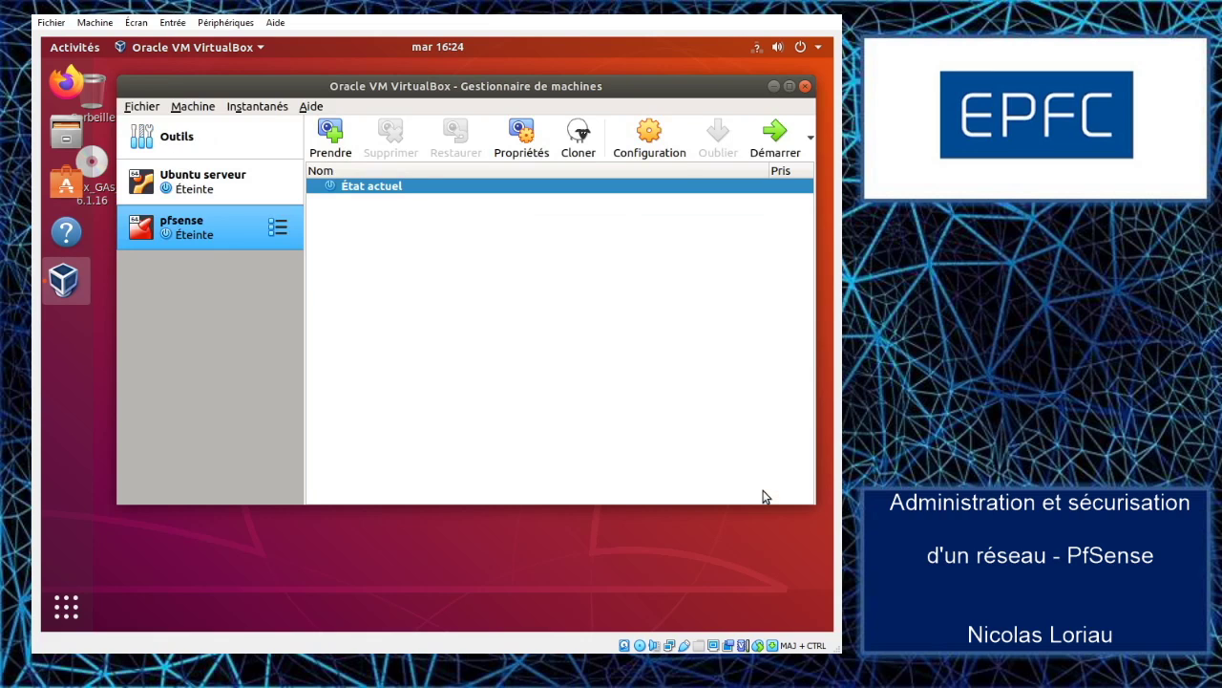
Try to boot the pfsense machine from the host's VBOX CD-ROM drive and from the CD-ROM boot device.
left_click(780, 139)
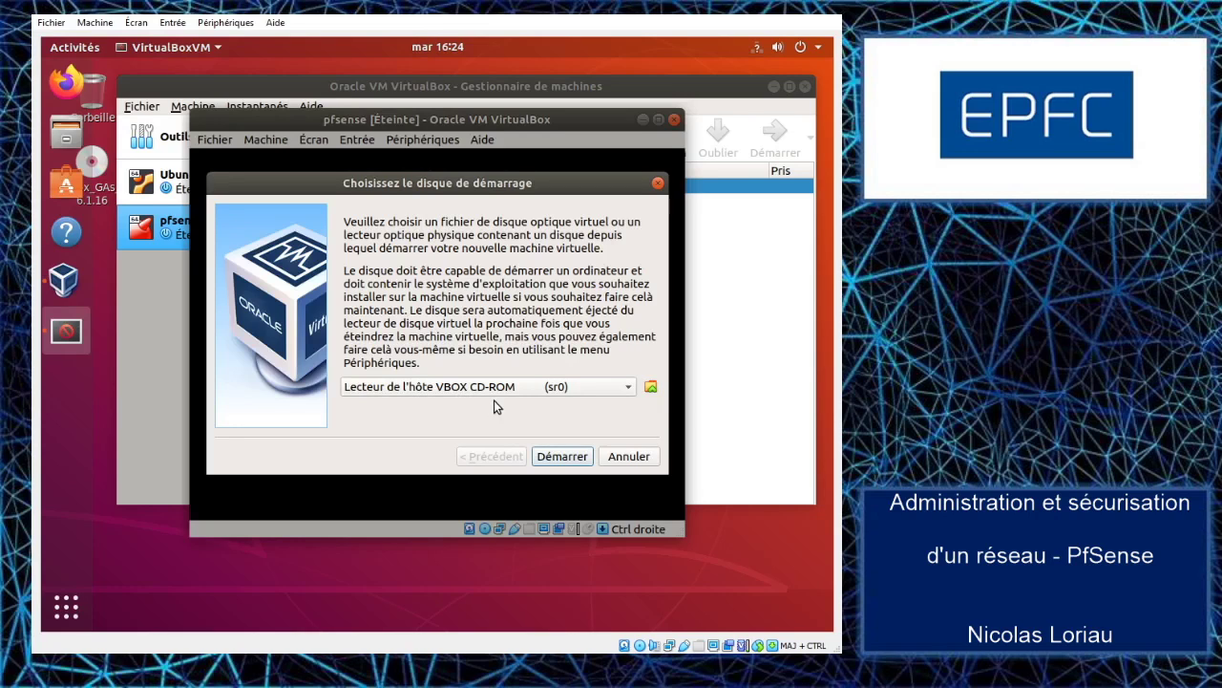
left_click(560, 457)
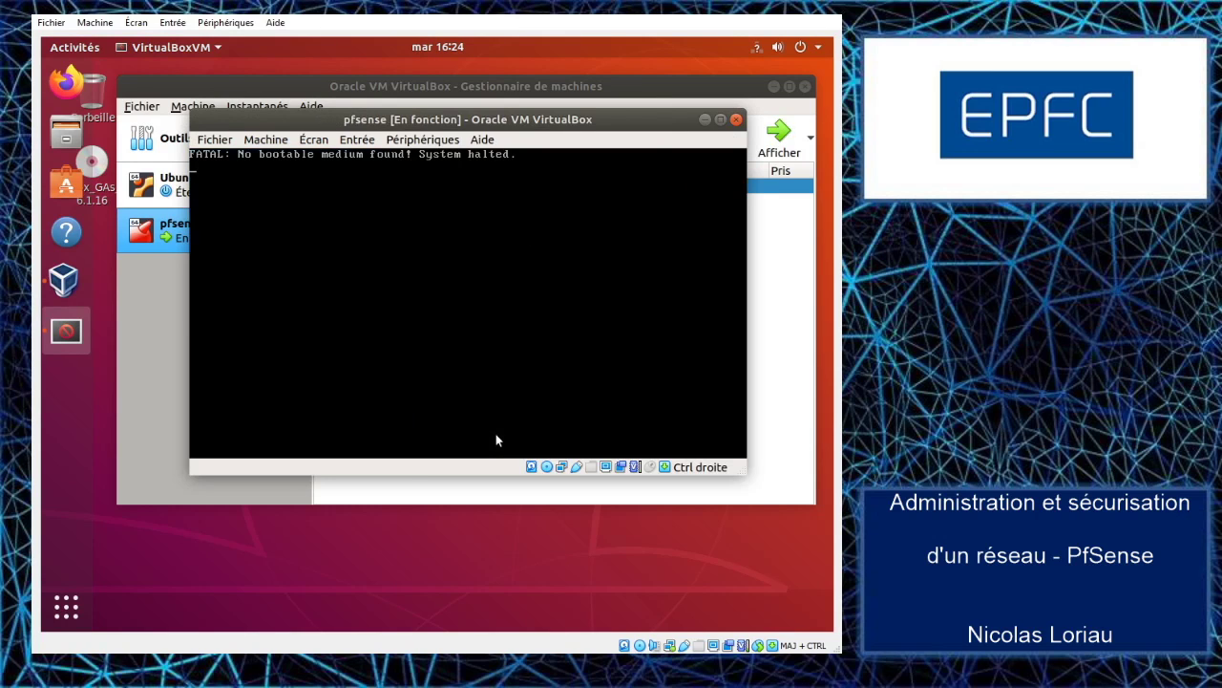
left_click(736, 119)
left_click(460, 323)
left_click(543, 349)
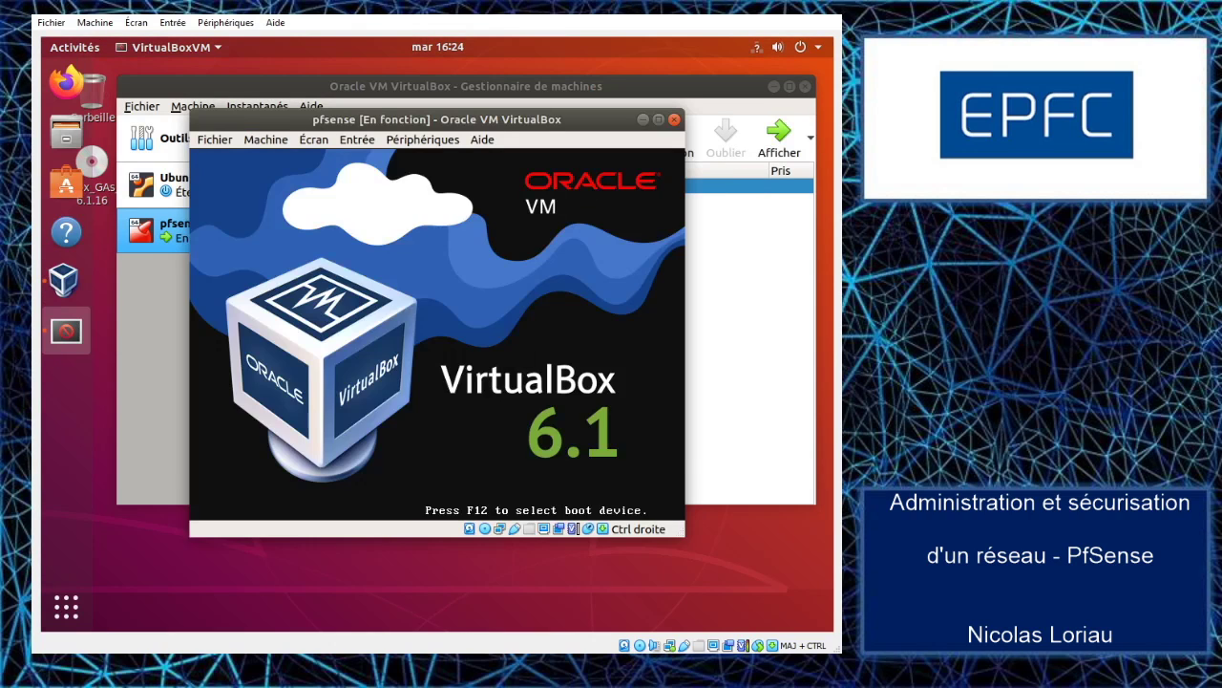
key("F12")
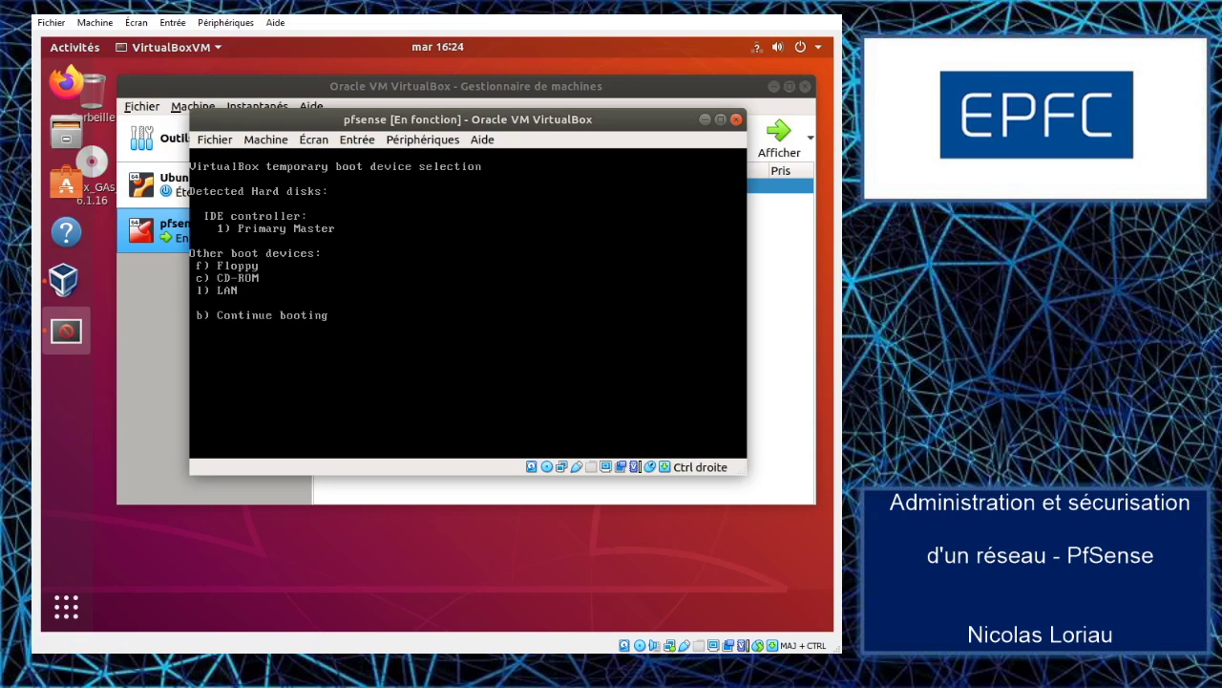
key("c")
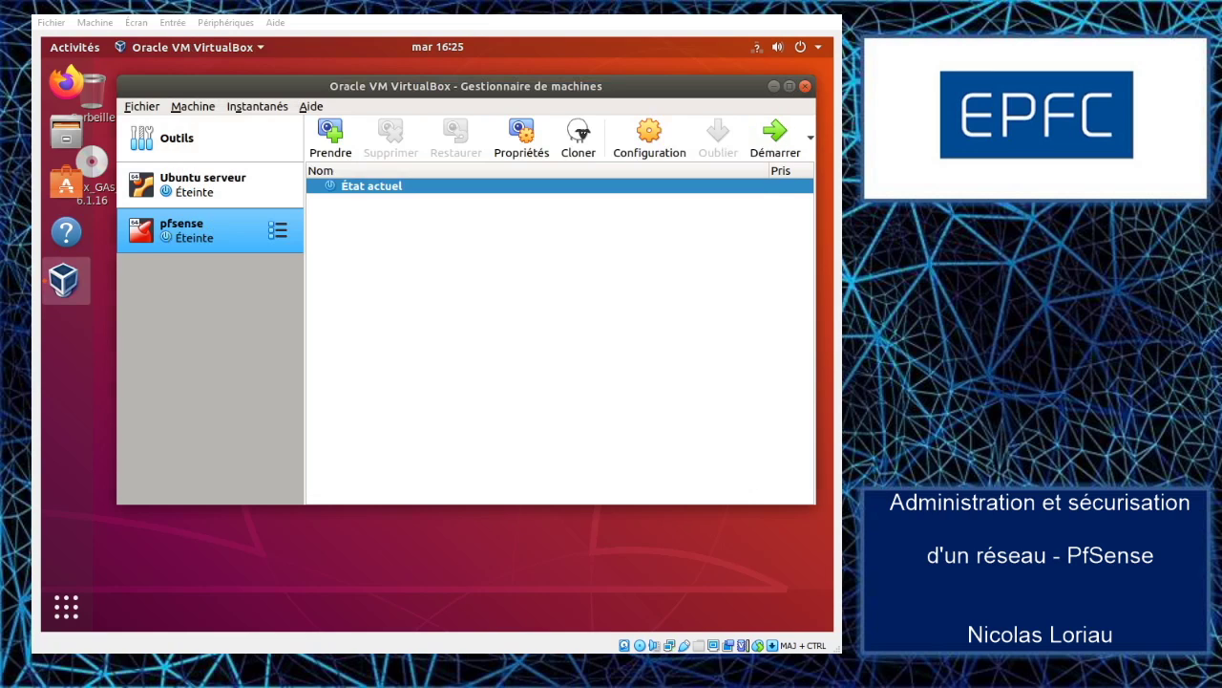
Boot the pfsense machine from CD-ROM, accept the copyright notice and choose Install pfSense.
left_click(772, 124)
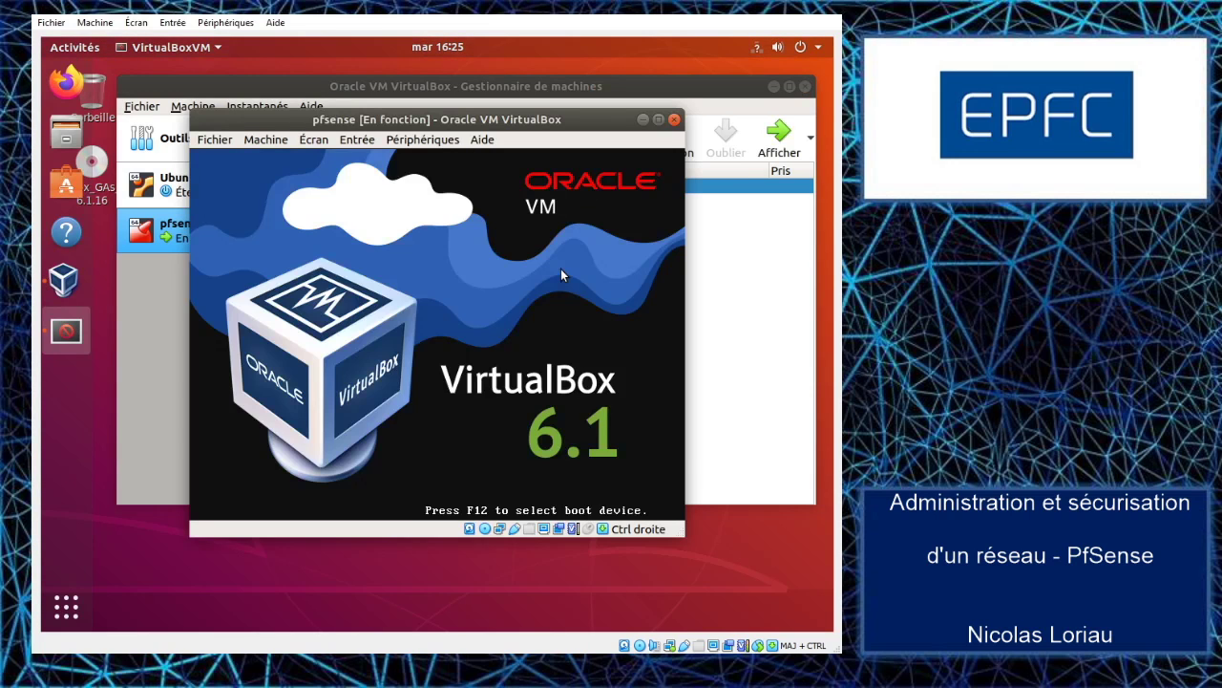
key("F12")
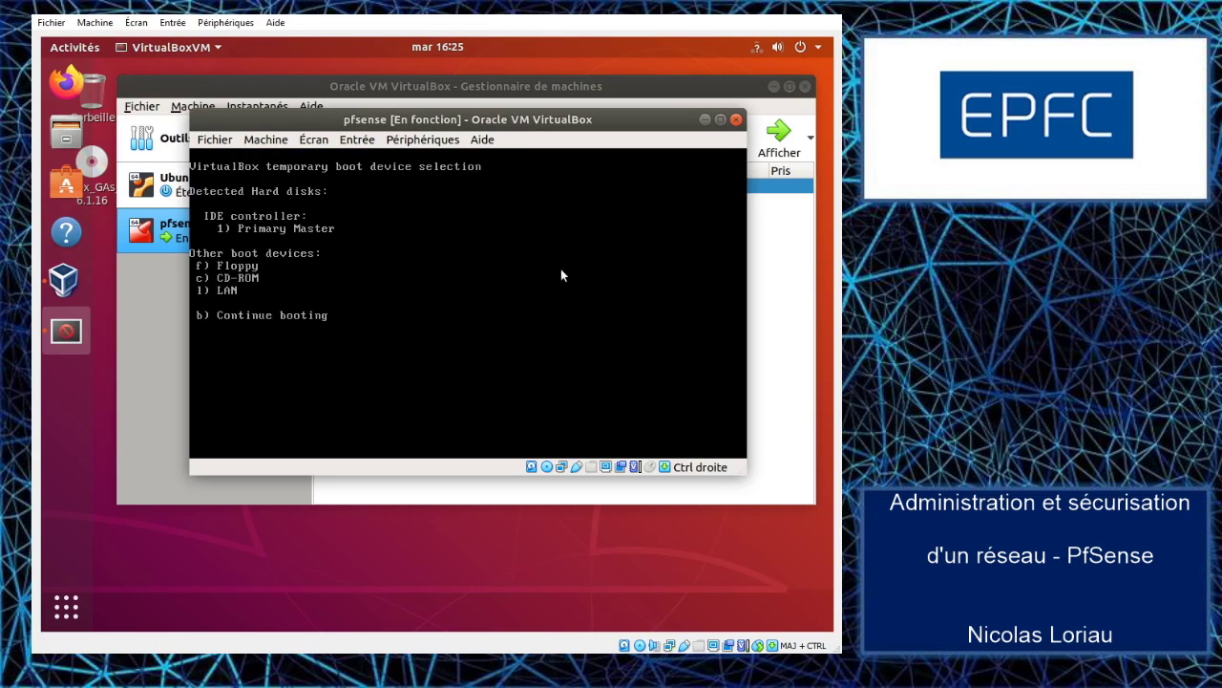
key("c")
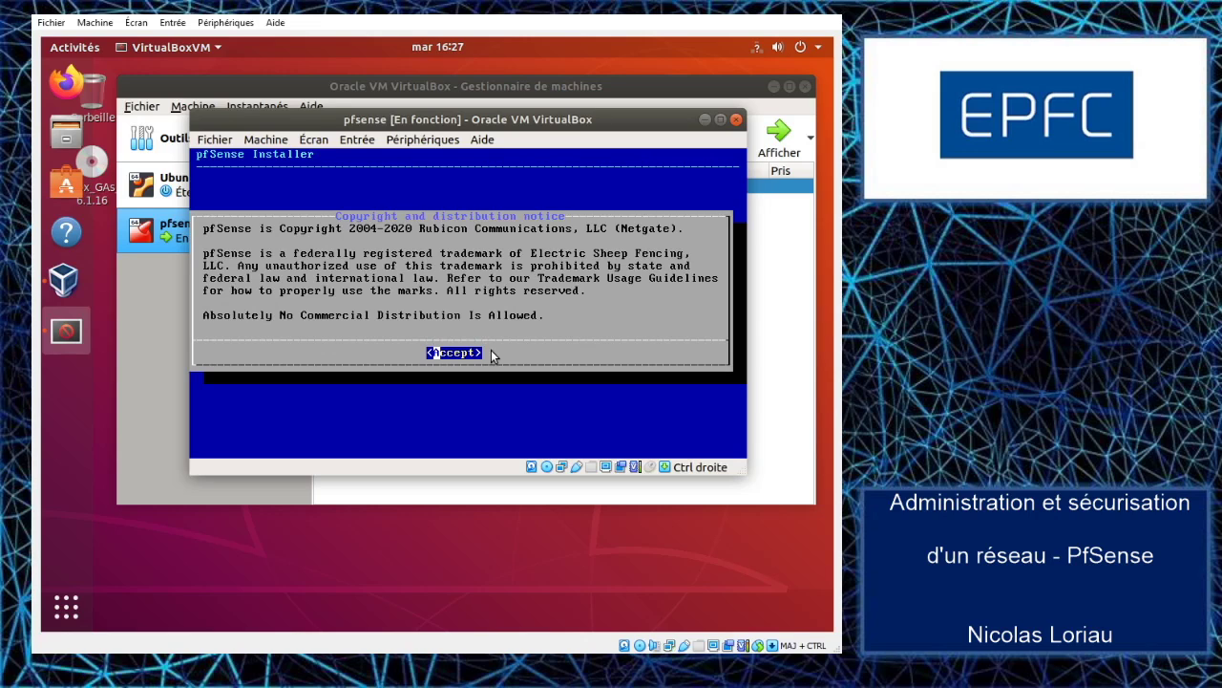
key("Return")
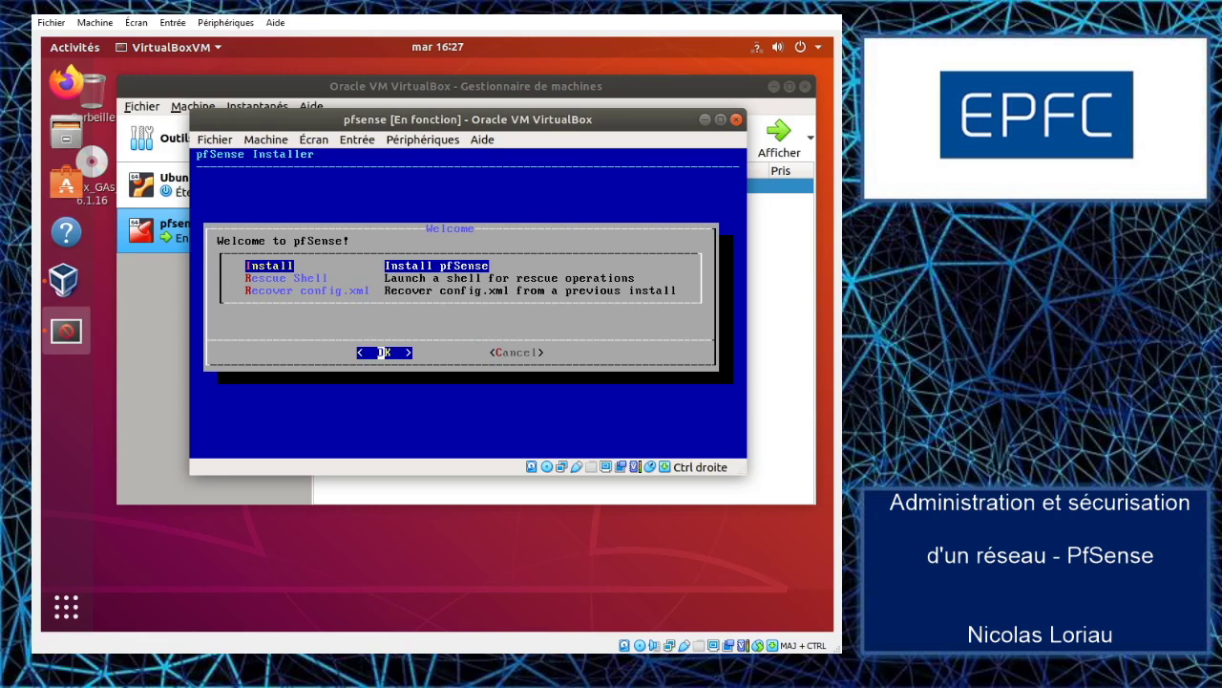
key("Return")
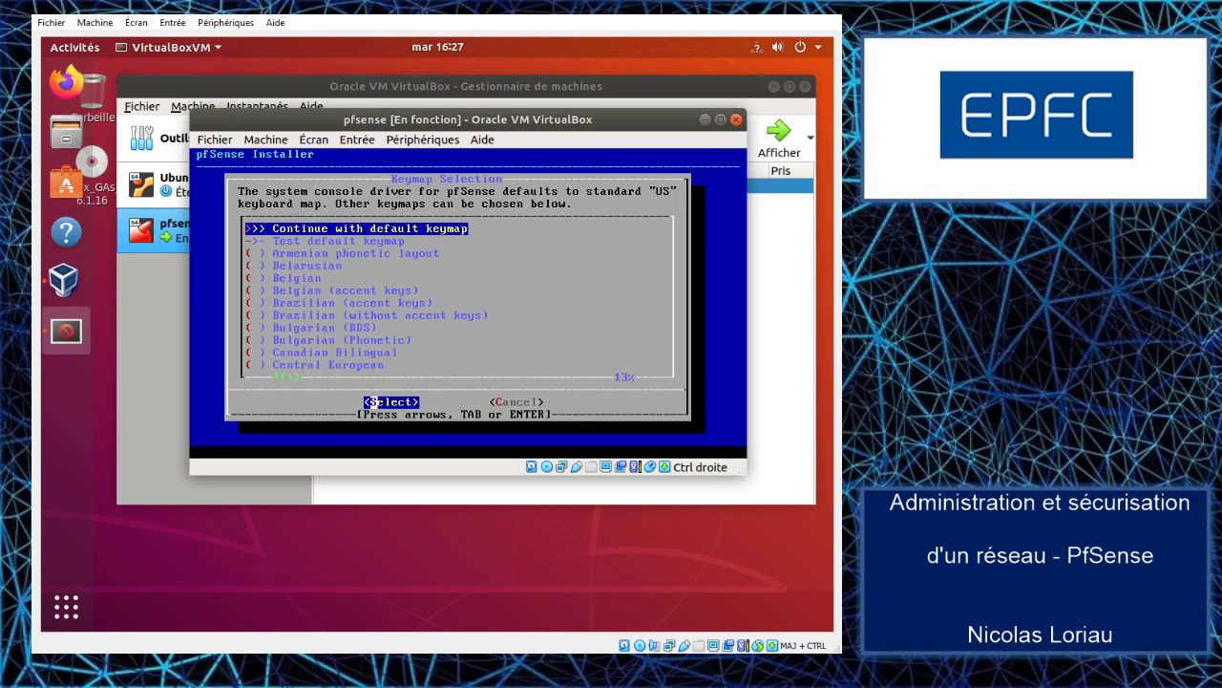
Select the Belgian keymap in the installer and continue with be.kbd.
key("Down")
key("Down")
key("Down")
key("Down")
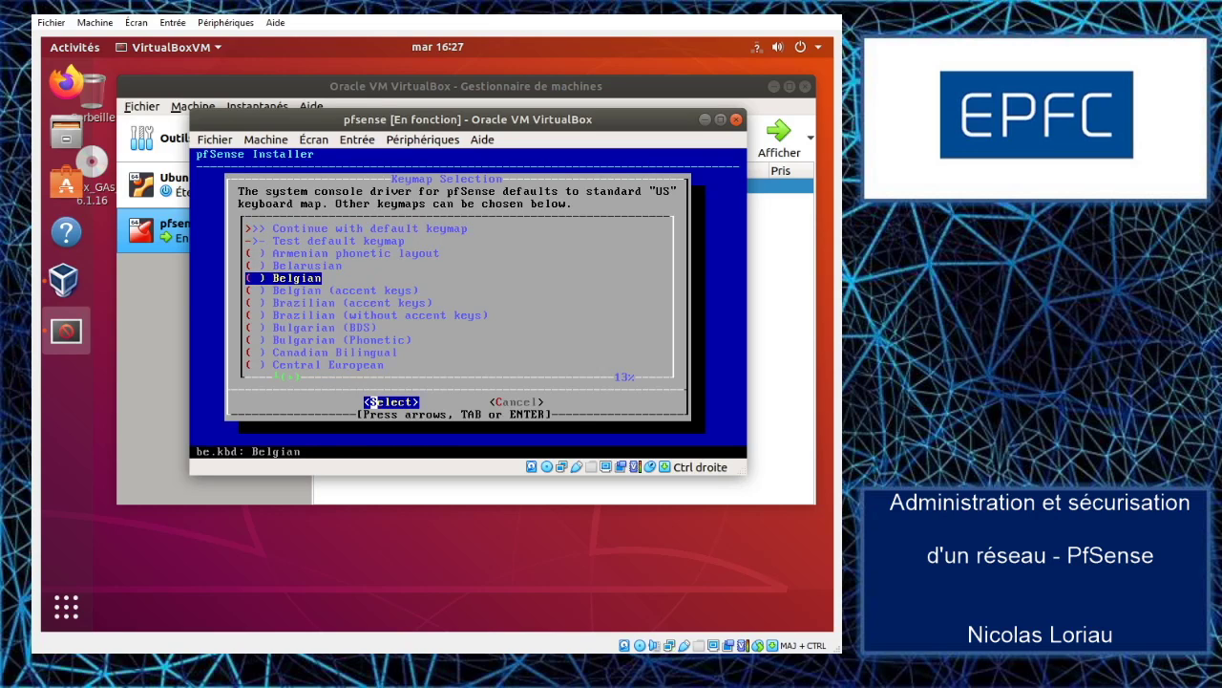
key("Tab")
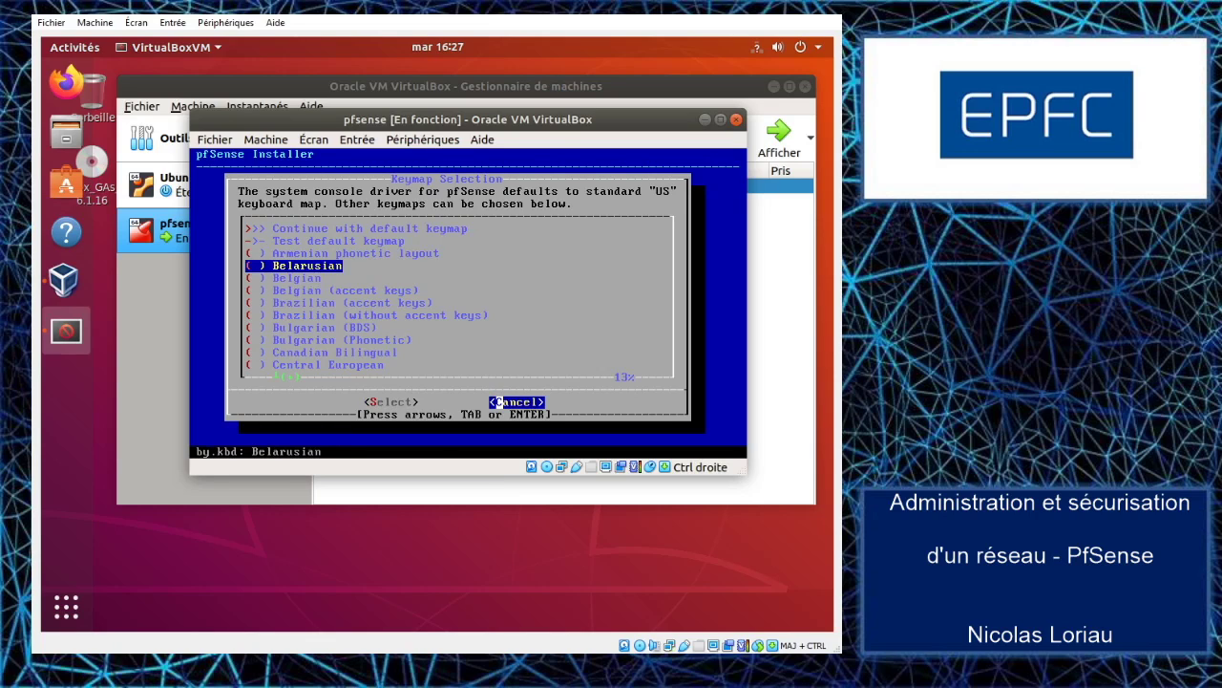
key("Tab")
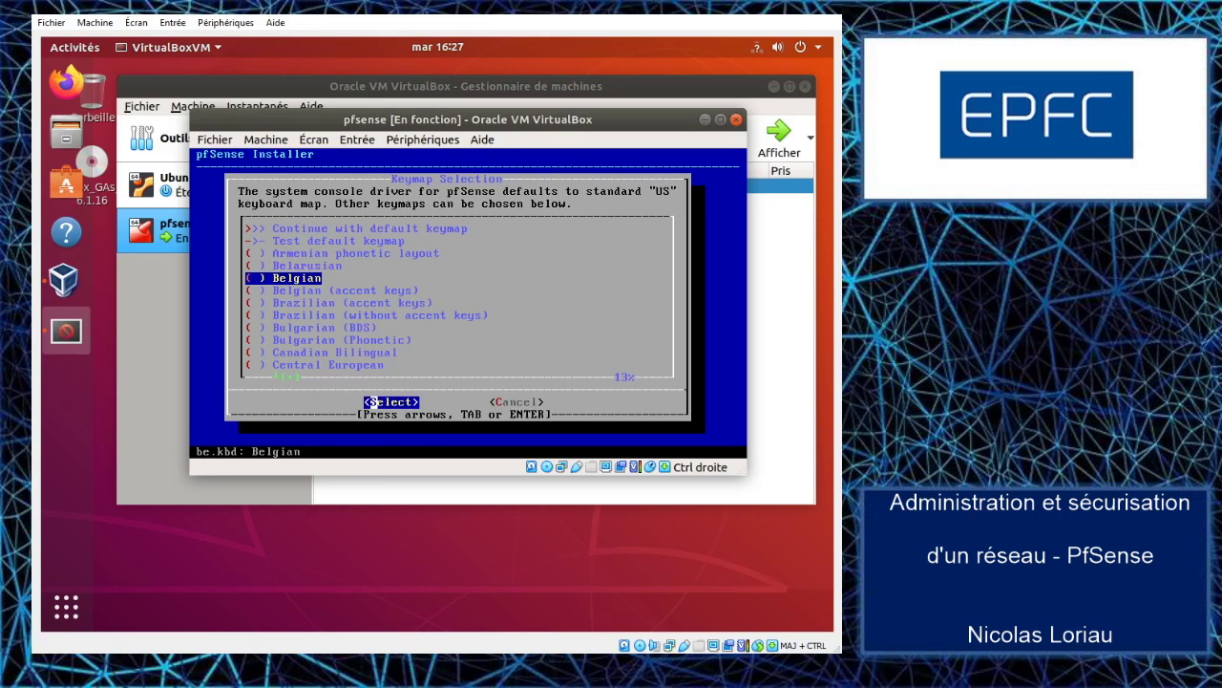
key("Return")
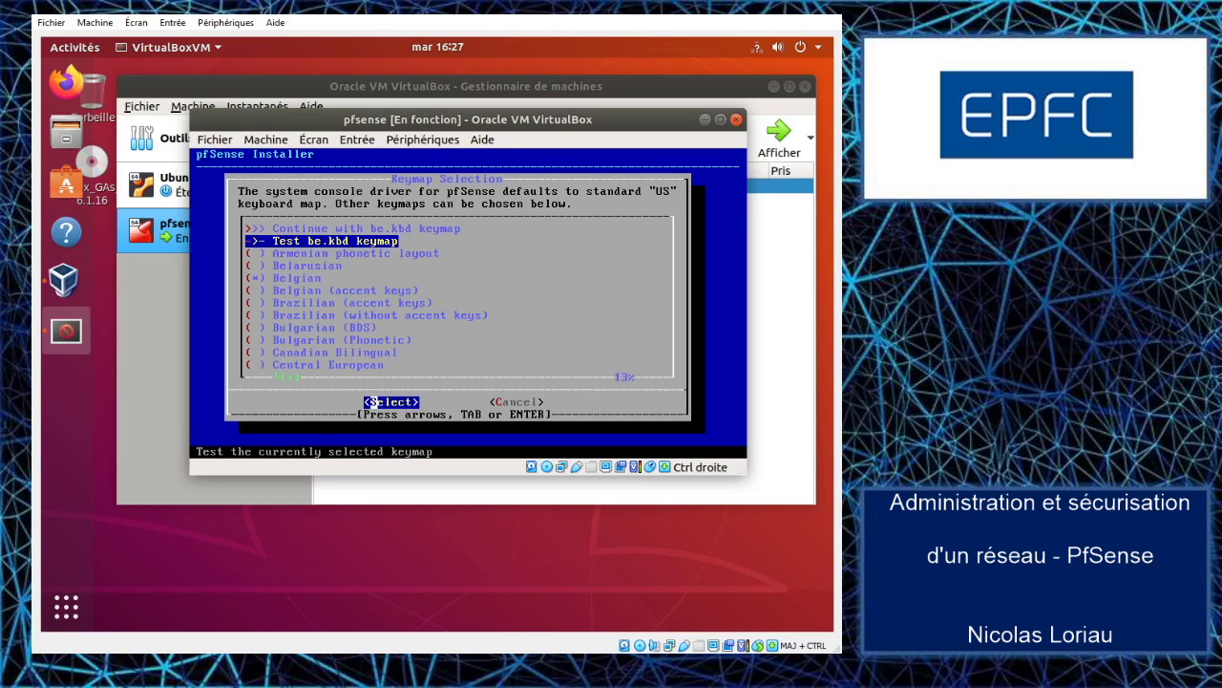
key("Up")
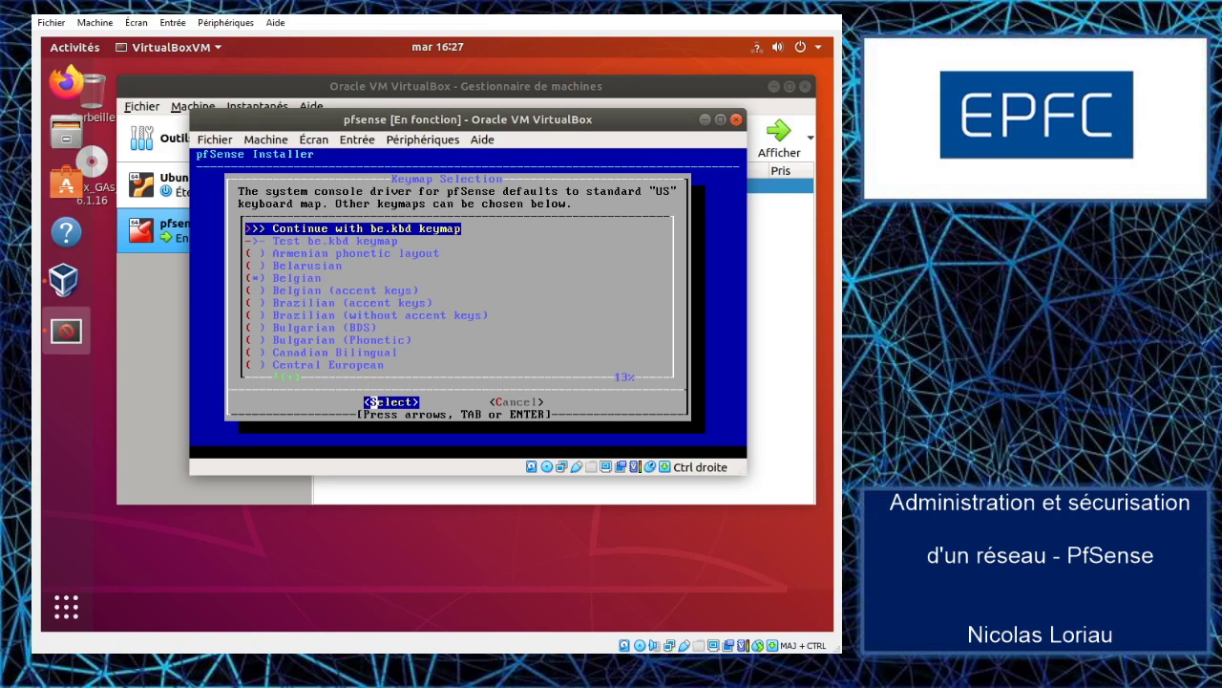
key("Return")
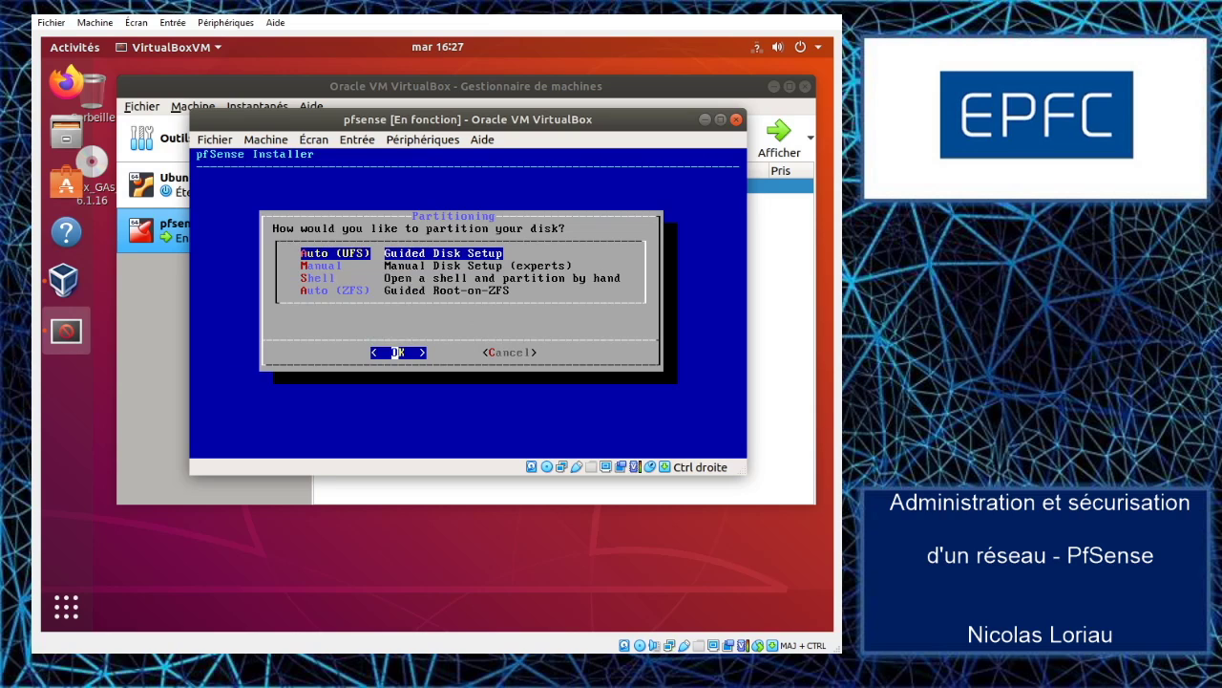
Install with Auto (UFS) guided disk setup and decline opening a shell for final manual modifications.
key("Return")
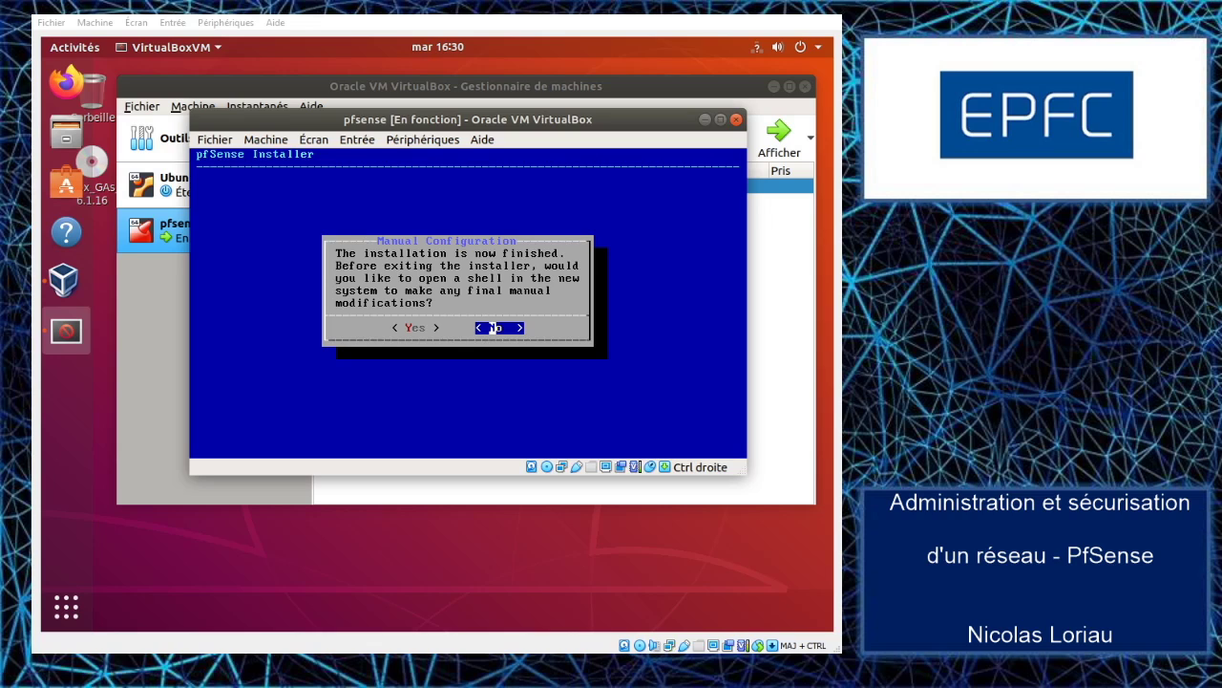
key("Return")
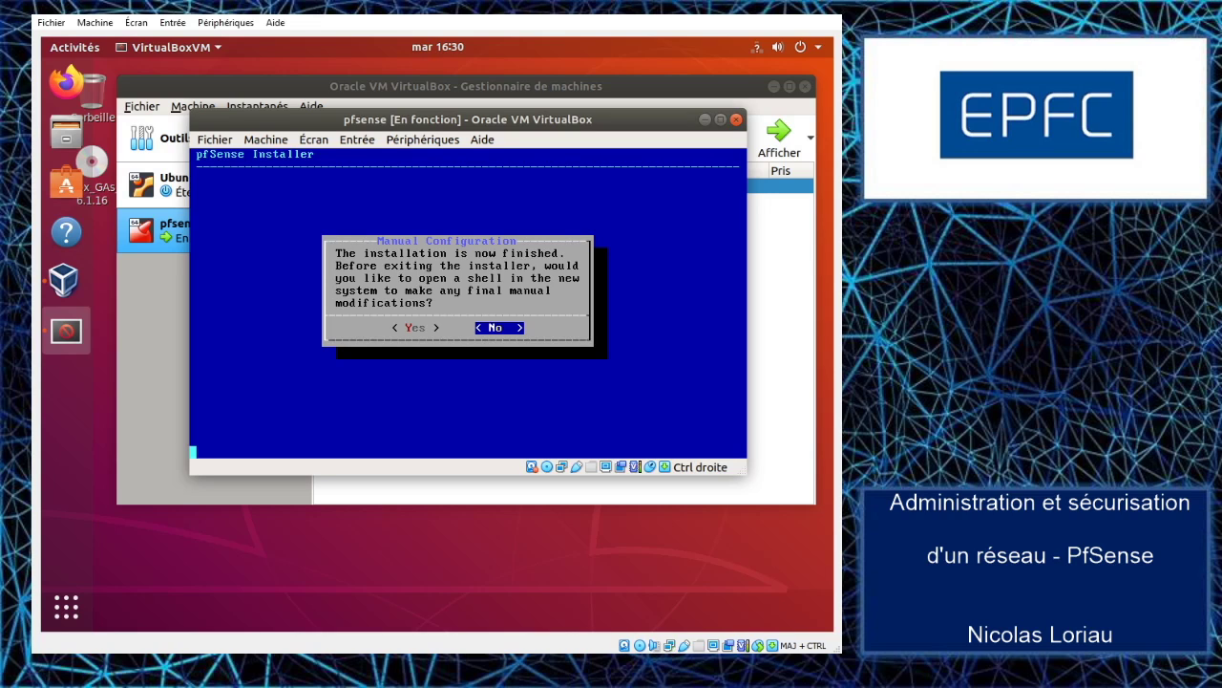
Eject the pfSense ISO from the machine's virtual drive and reboot into the installed system.
key("Control_R")
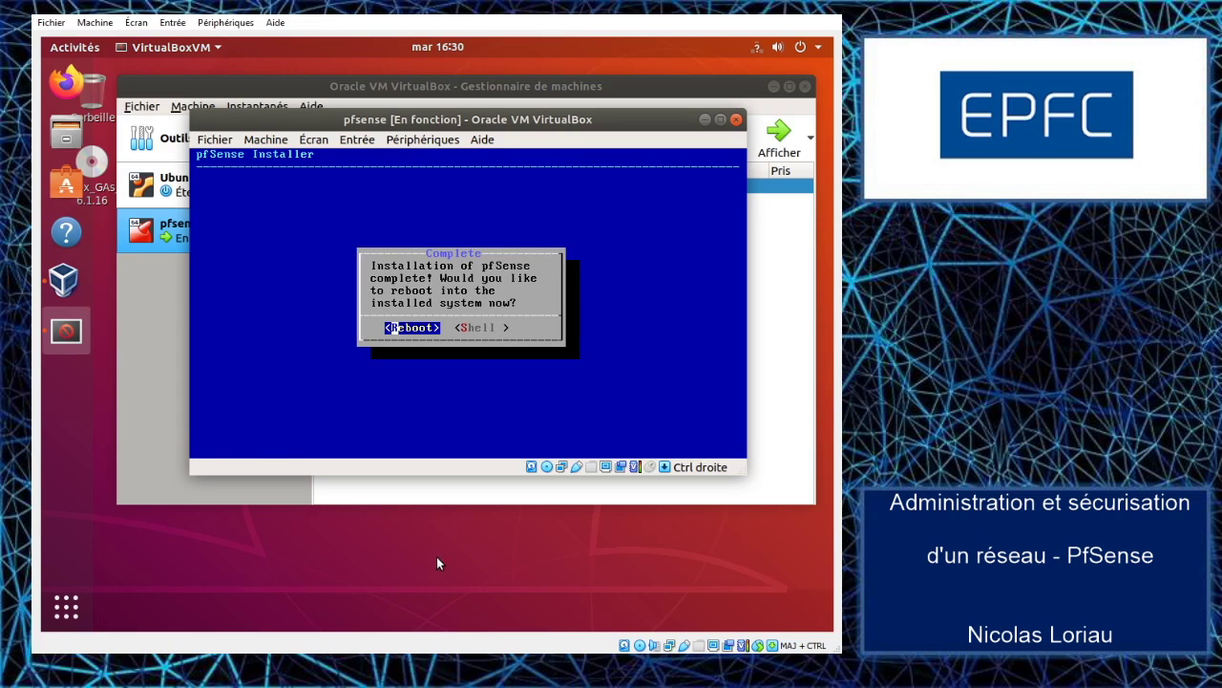
left_click(547, 467)
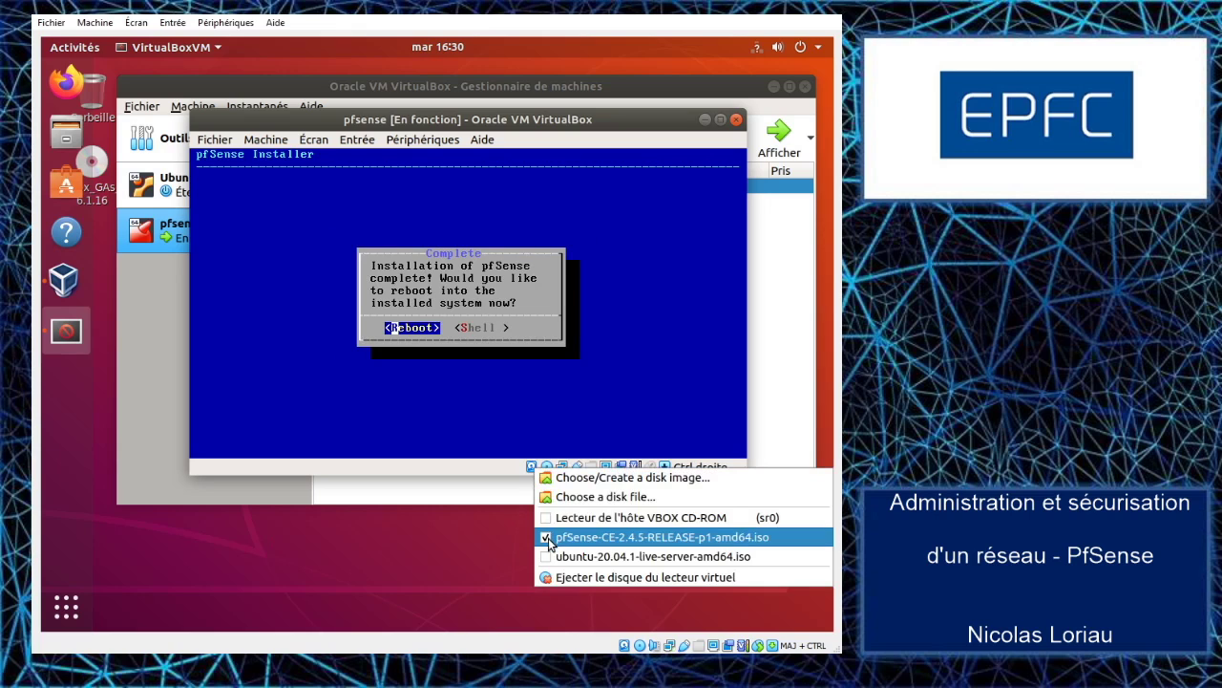
left_click(571, 577)
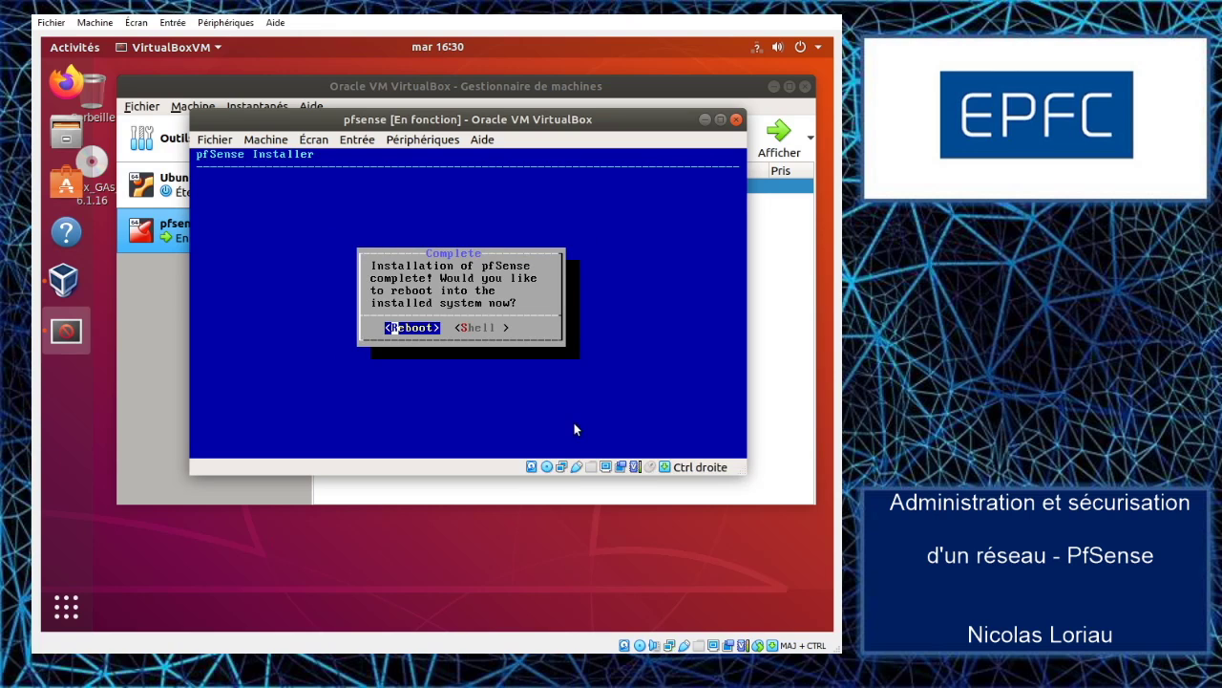
left_click(483, 366)
key("Return")
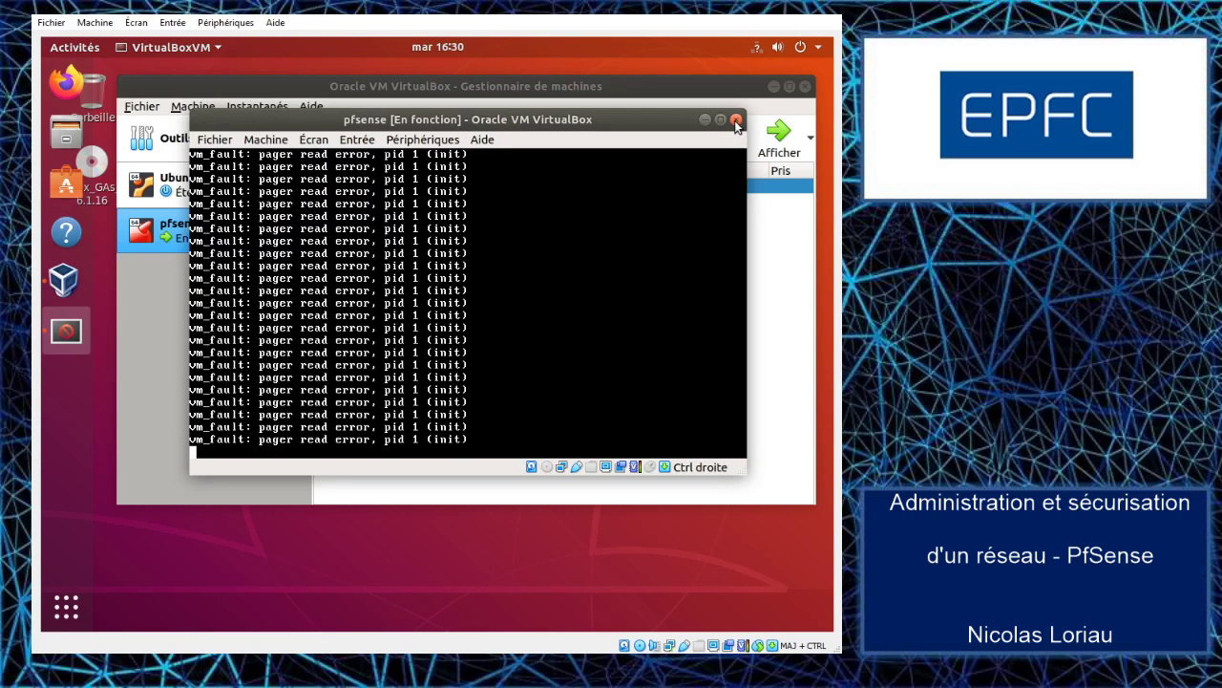
Power off the pfsense machine and start it again from the machine manager.
left_click(573, 315)
key("Control_R")
left_click(737, 120)
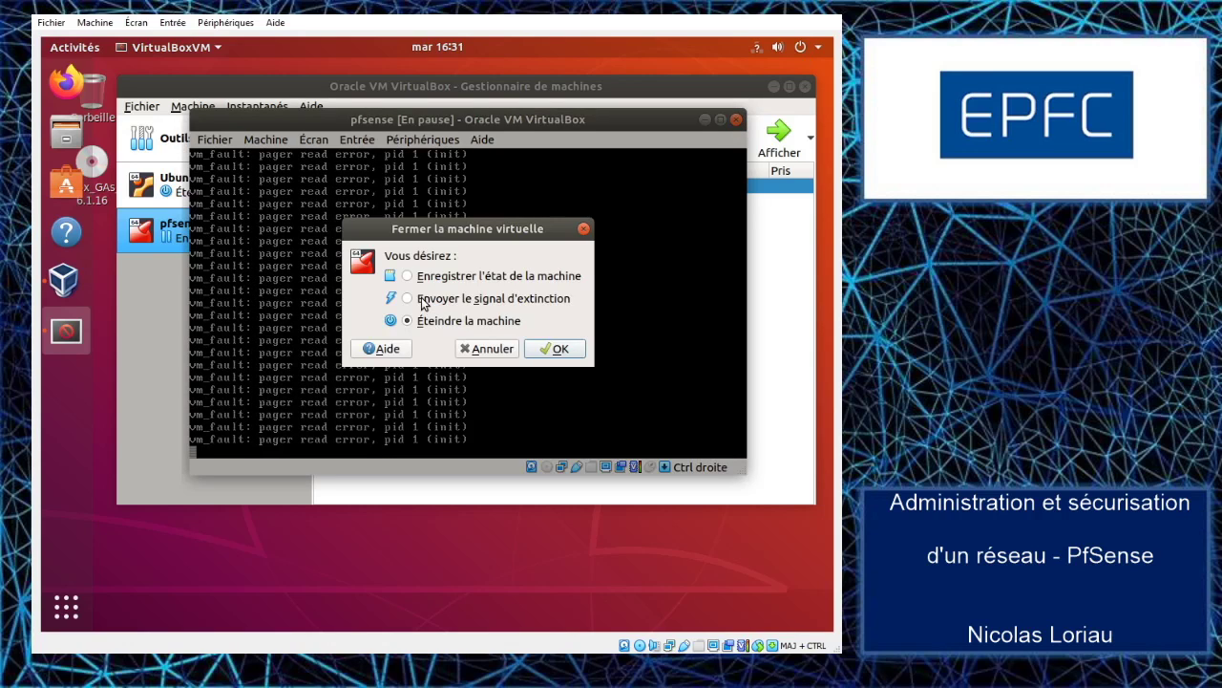
left_click(559, 349)
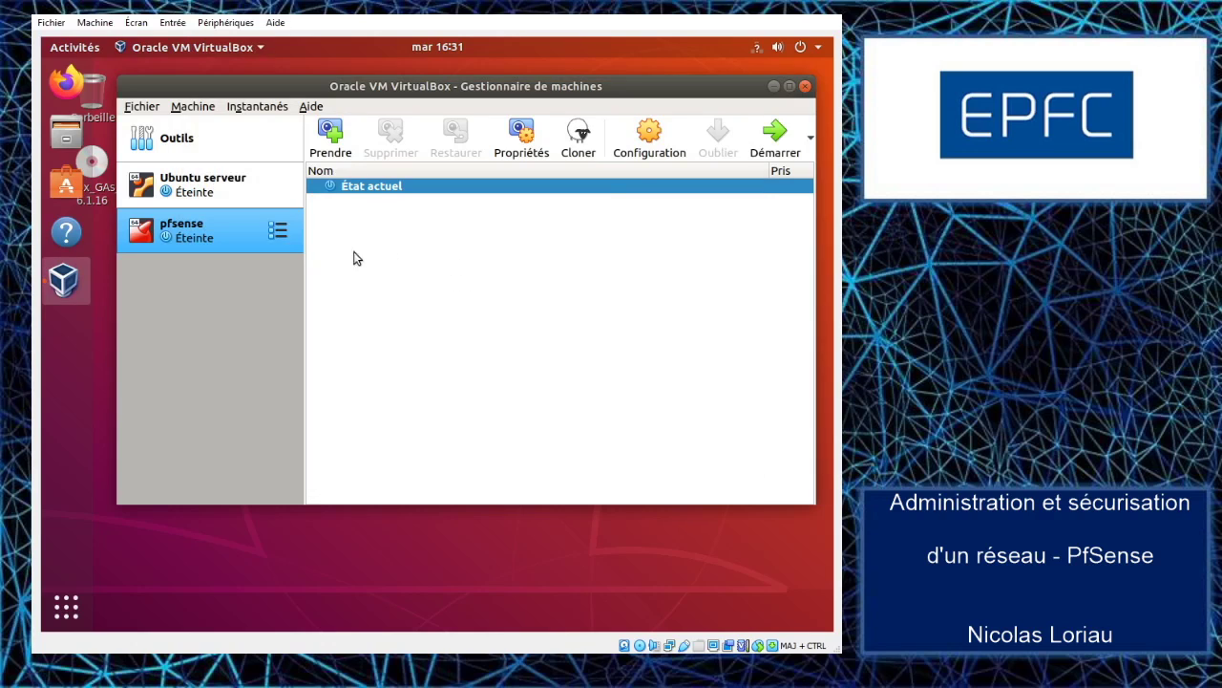
left_click(767, 146)
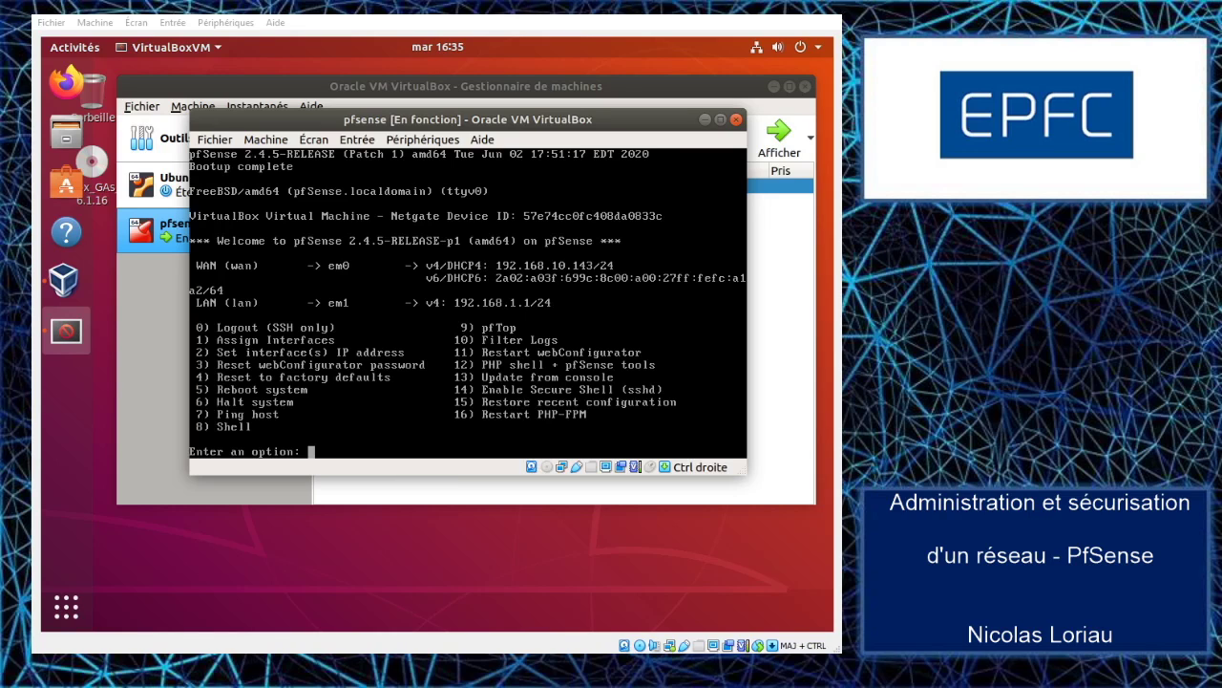
Use the console's Set interface(s) IP address option to give the LAN interface (em1) the IPv4 address 10.0.0.1.
left_click_drag(402, 118, 402, 118)
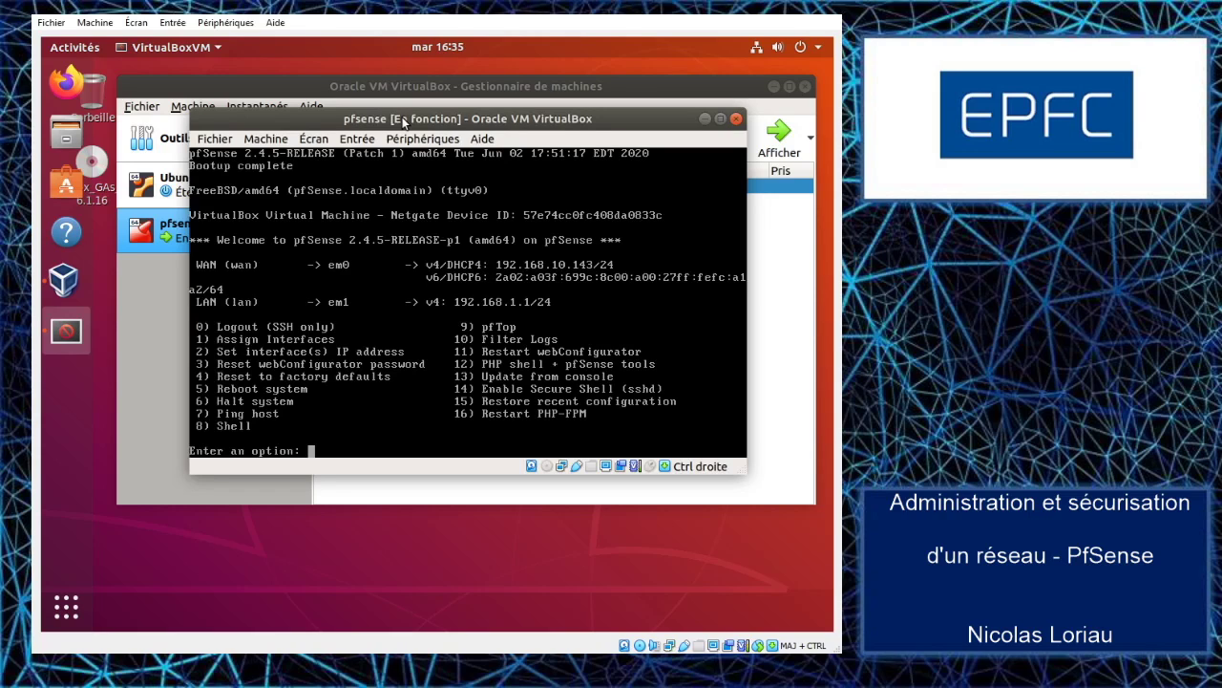
type("2")
key("Return")
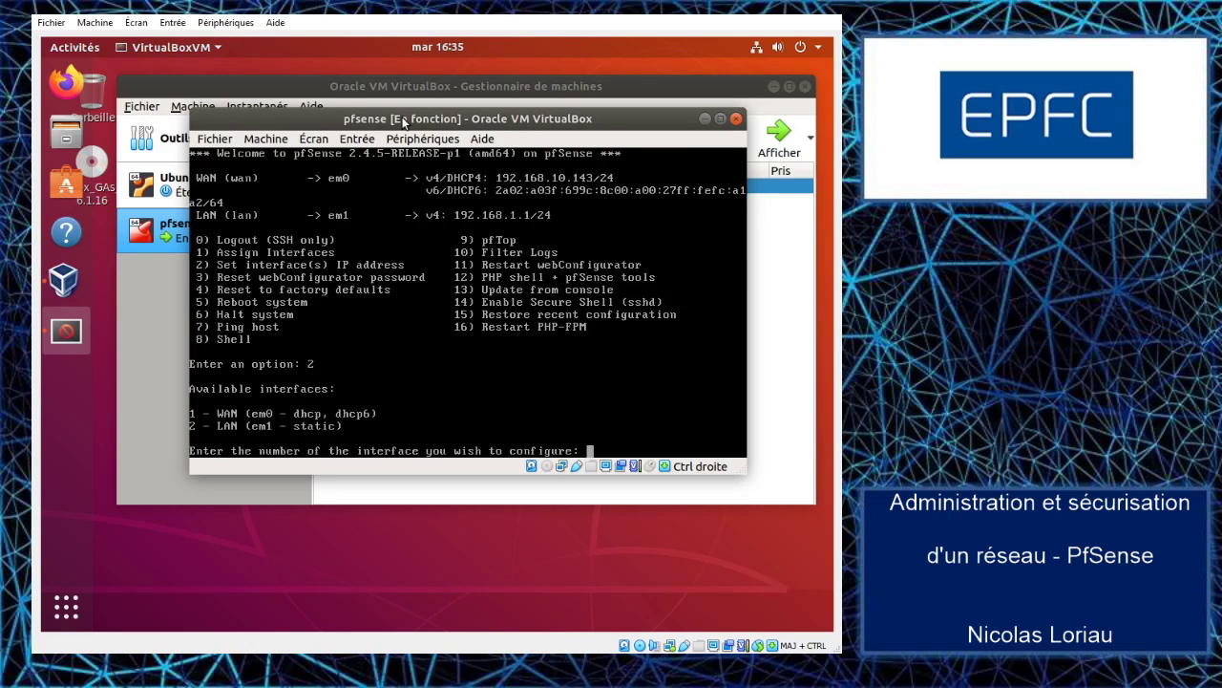
type("2")
key("Return")
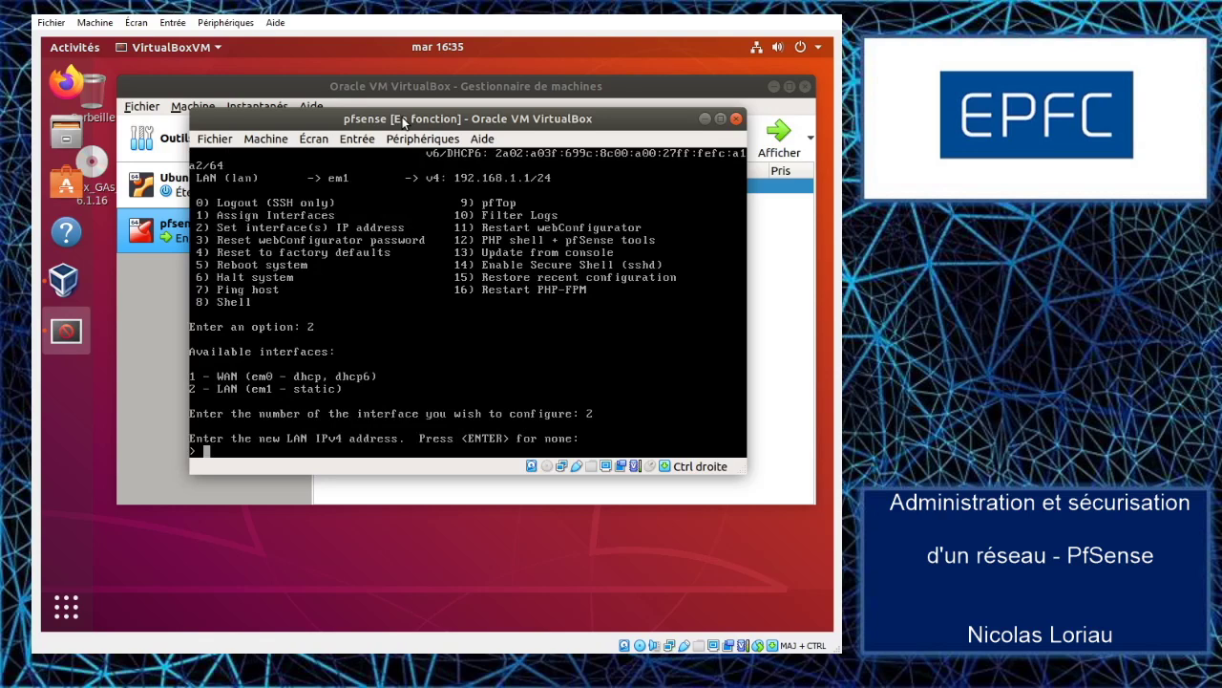
type("!)<")
key("BackSpace")
key("BackSpace")
key("BackSpace")
type("10.0.0.1")
key("Return")
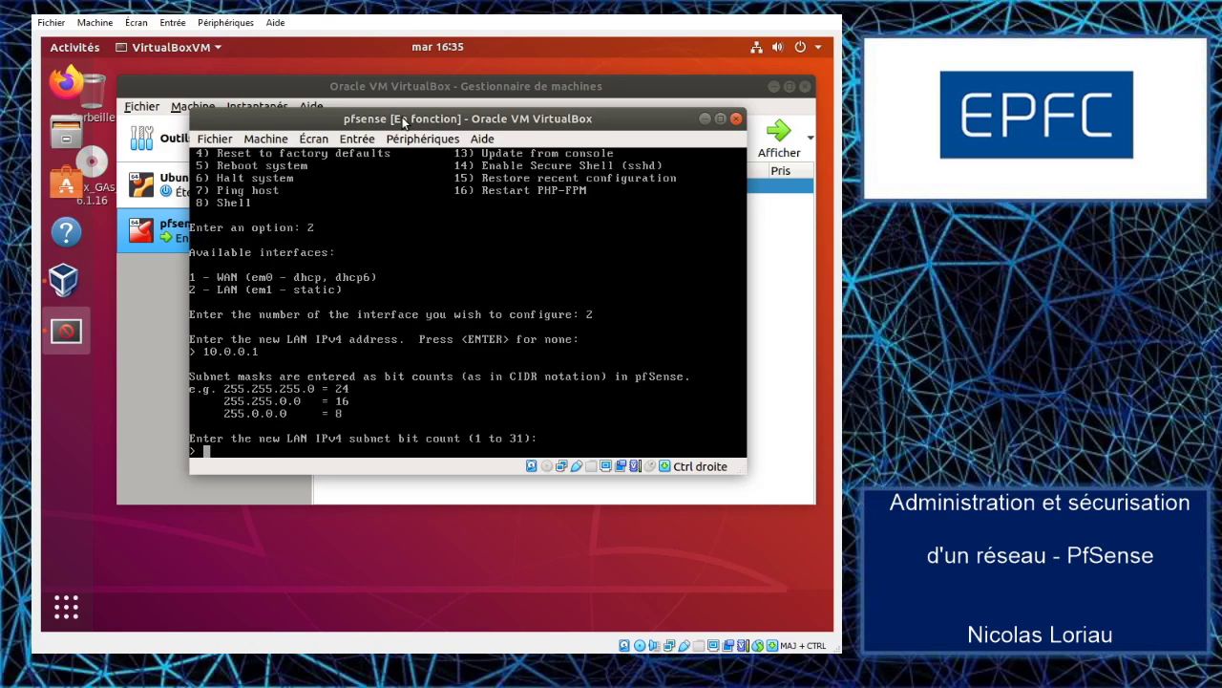
Set the LAN subnet bit count to 24 and leave the upstream gateway and the IPv6 address empty.
type("24")
key("Return")
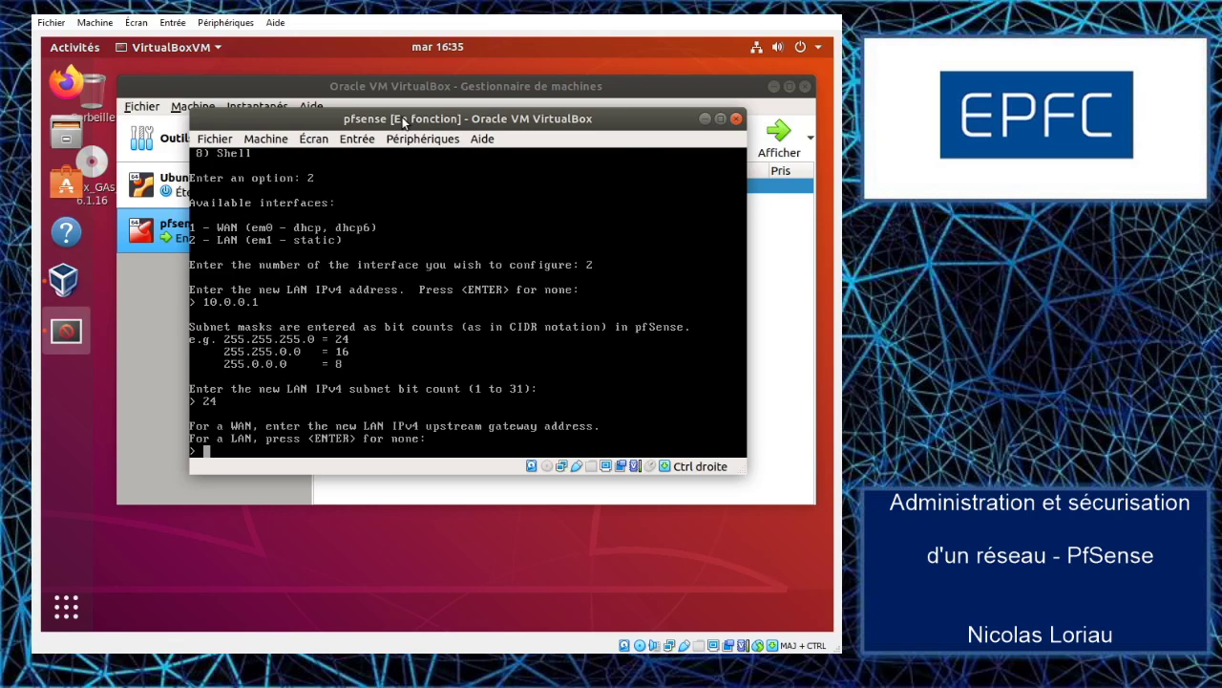
key("Return")
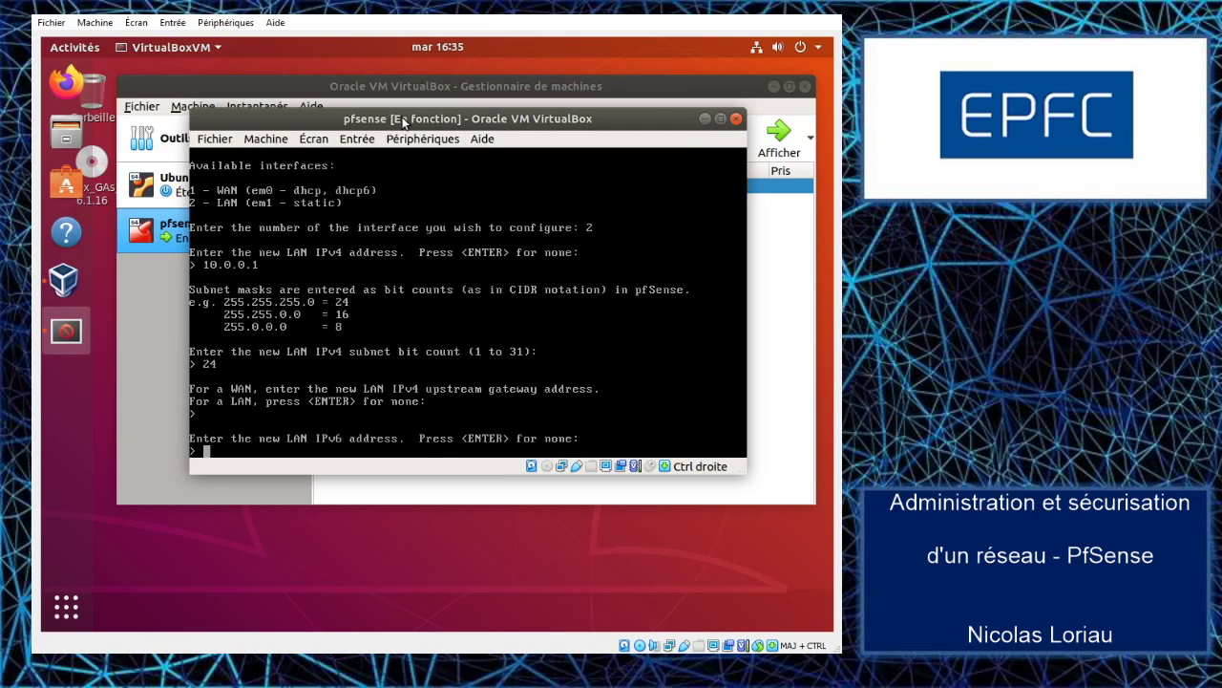
key("Return")
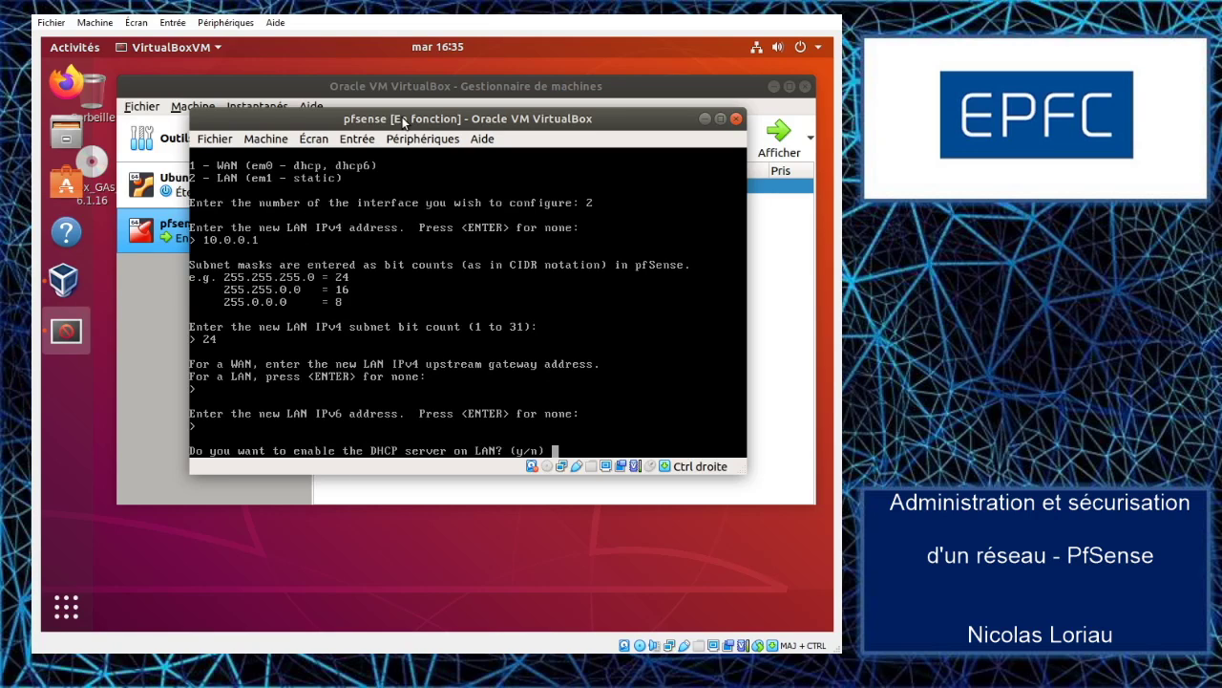
Enable the DHCP server on LAN with the IPv4 client address range from 10.0.0.100 to 10.0.0.150.
type("y")
key("Return")
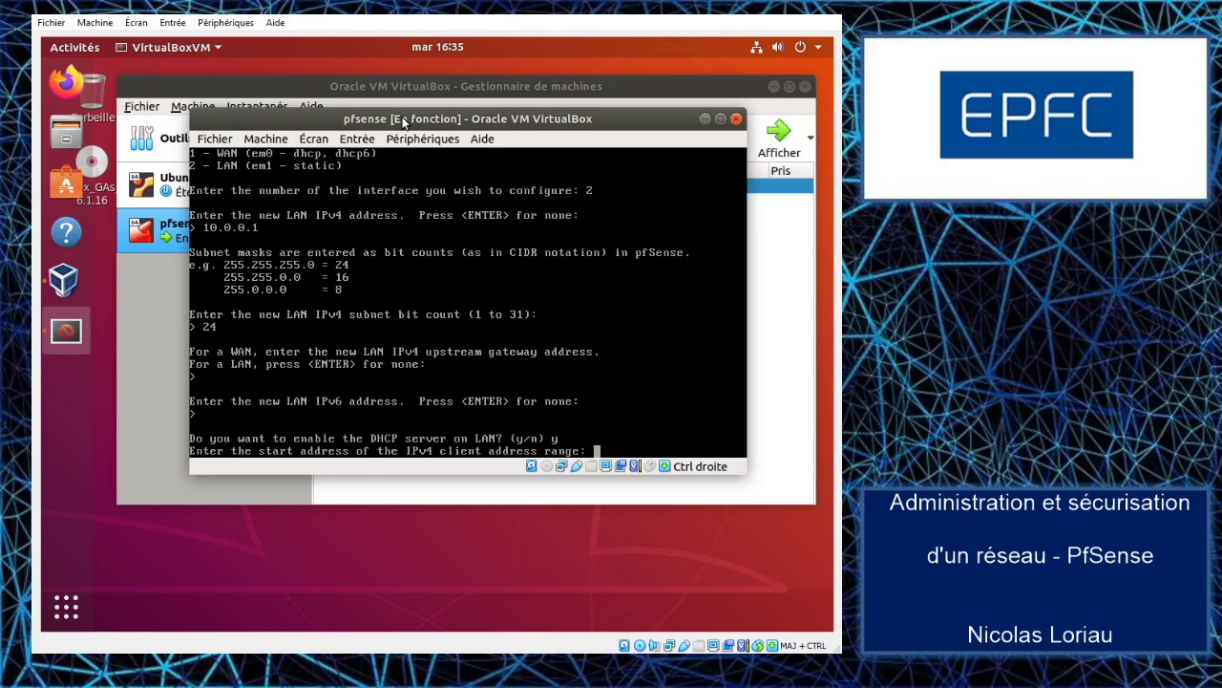
type("10.0.0.1")
key("Return")
type("10.0.0.150")
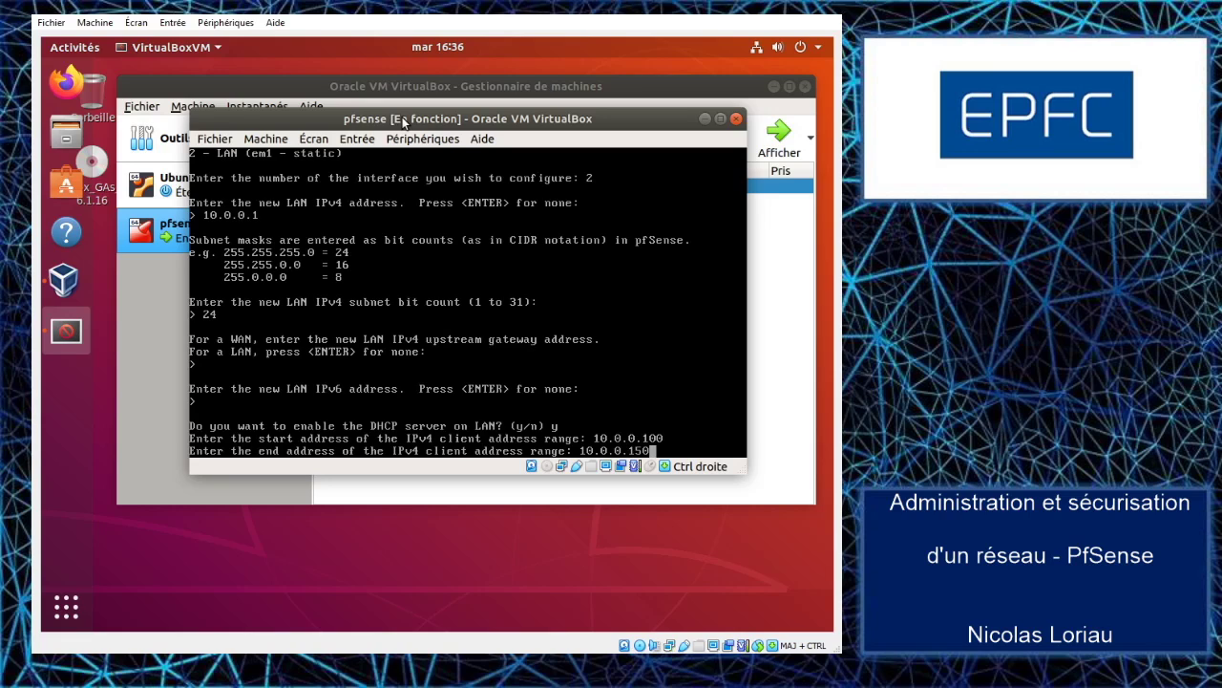
key("Return")
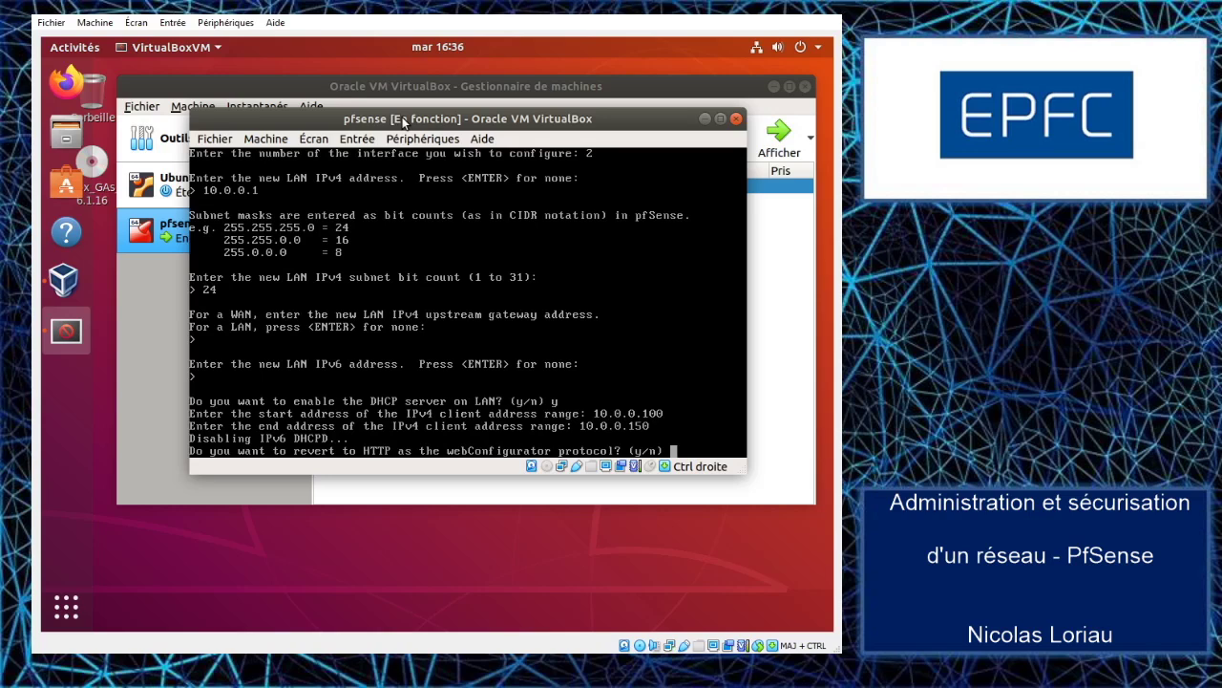
Revert the webConfigurator protocol to HTTP and finish the LAN interface configuration.
type("y")
key("Return")
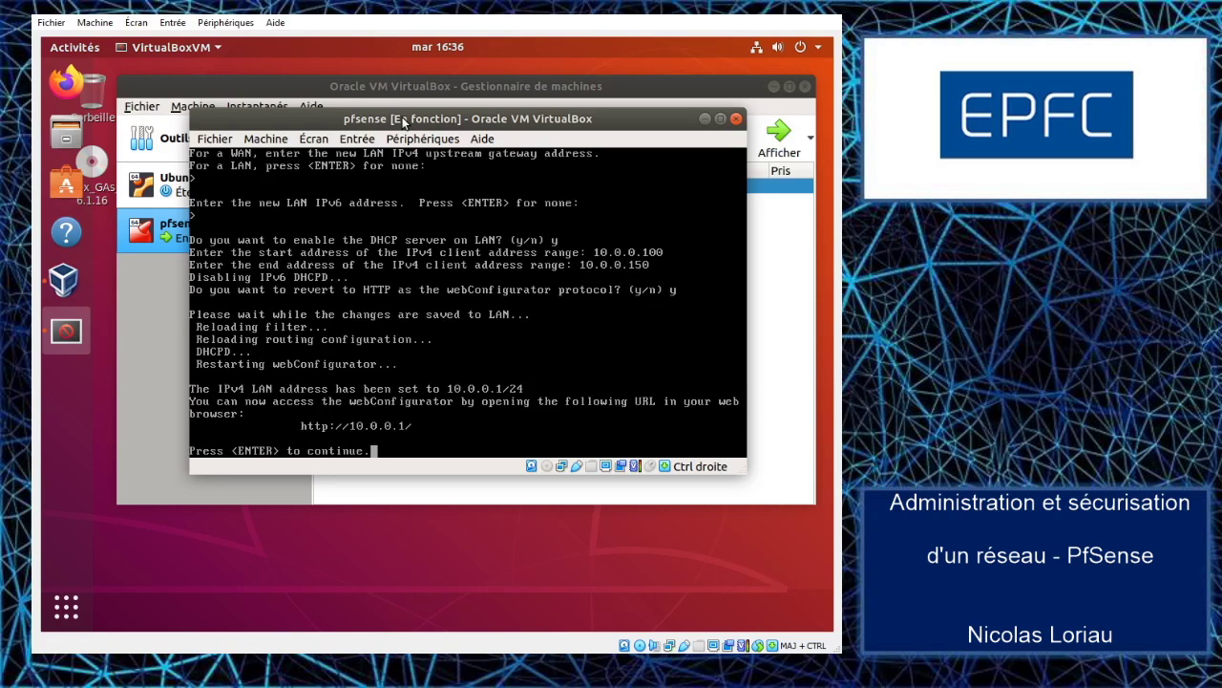
key("Return")
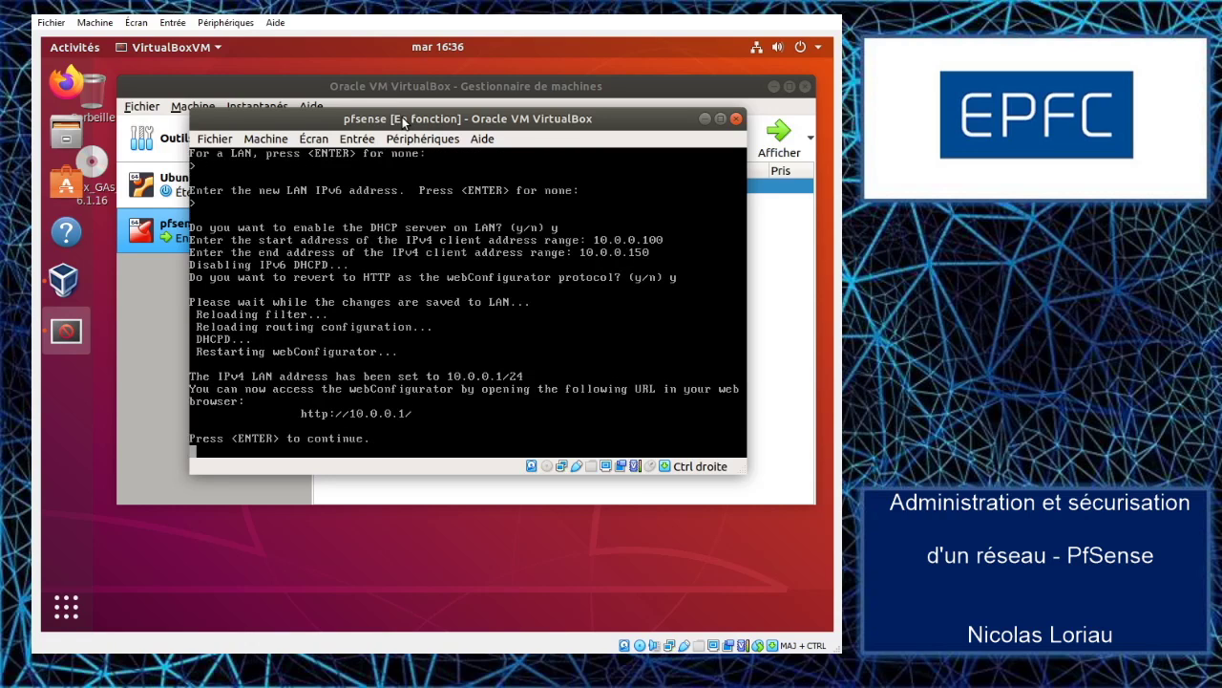